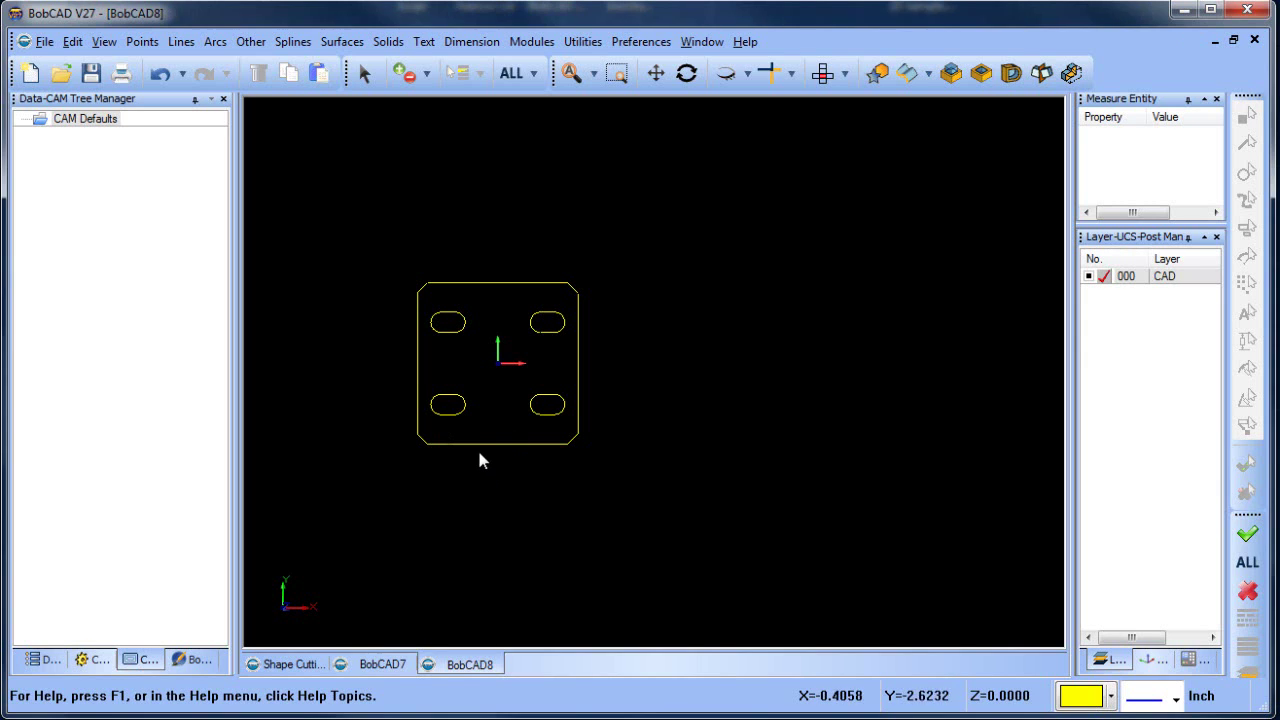
- Centre the four-slot plate drawing and widen the Layer-UCS-Post Manager dock on the right
scroll(477, 447, "up", 3)
mouse_move(506, 431)
middle_mouse_down()
mouse_move(654, 509)
mouse_move(645, 479)
middle_mouse_up()
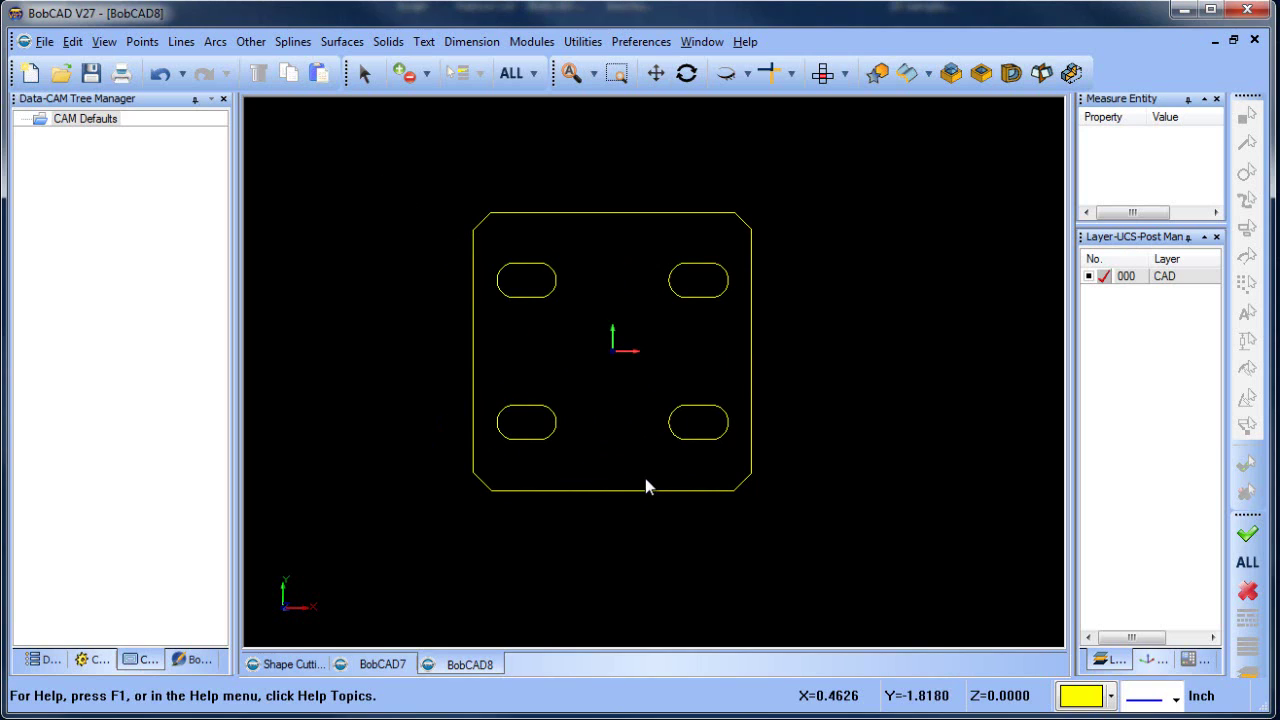
scroll(646, 330, "down", 2)
middle_click_drag(751, 366, 593, 388)
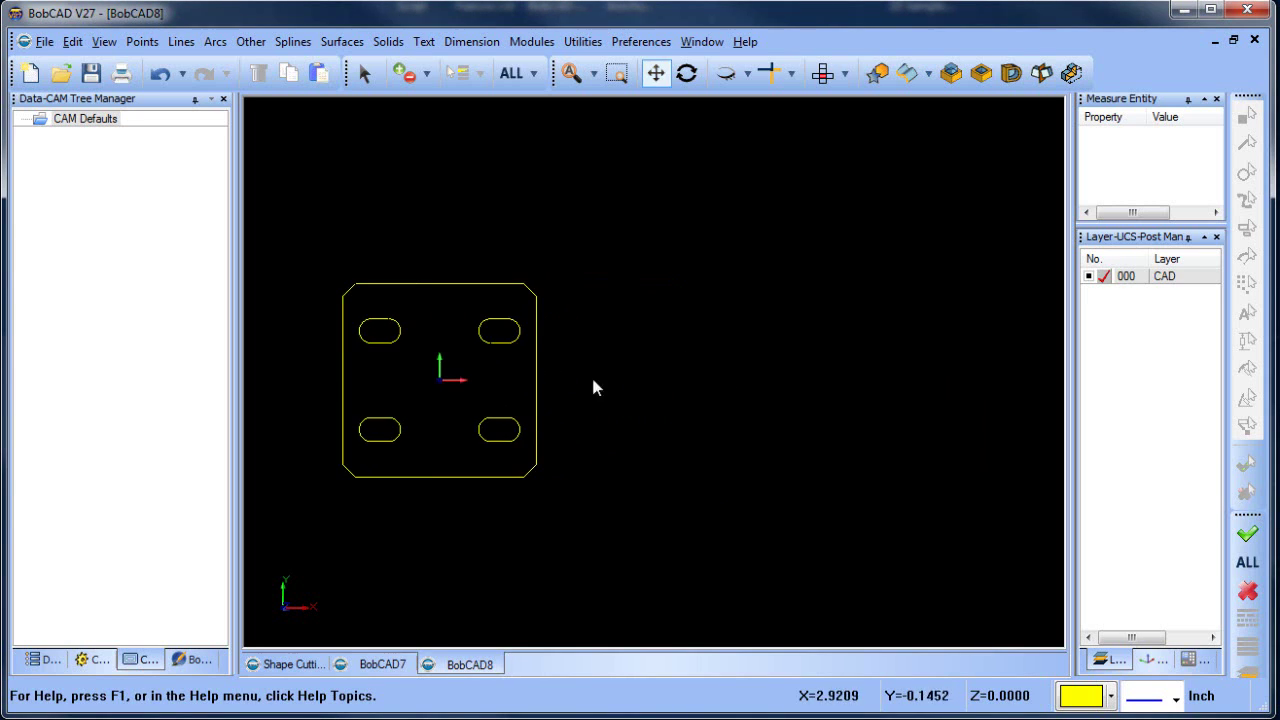
scroll(593, 388, "down", 1)
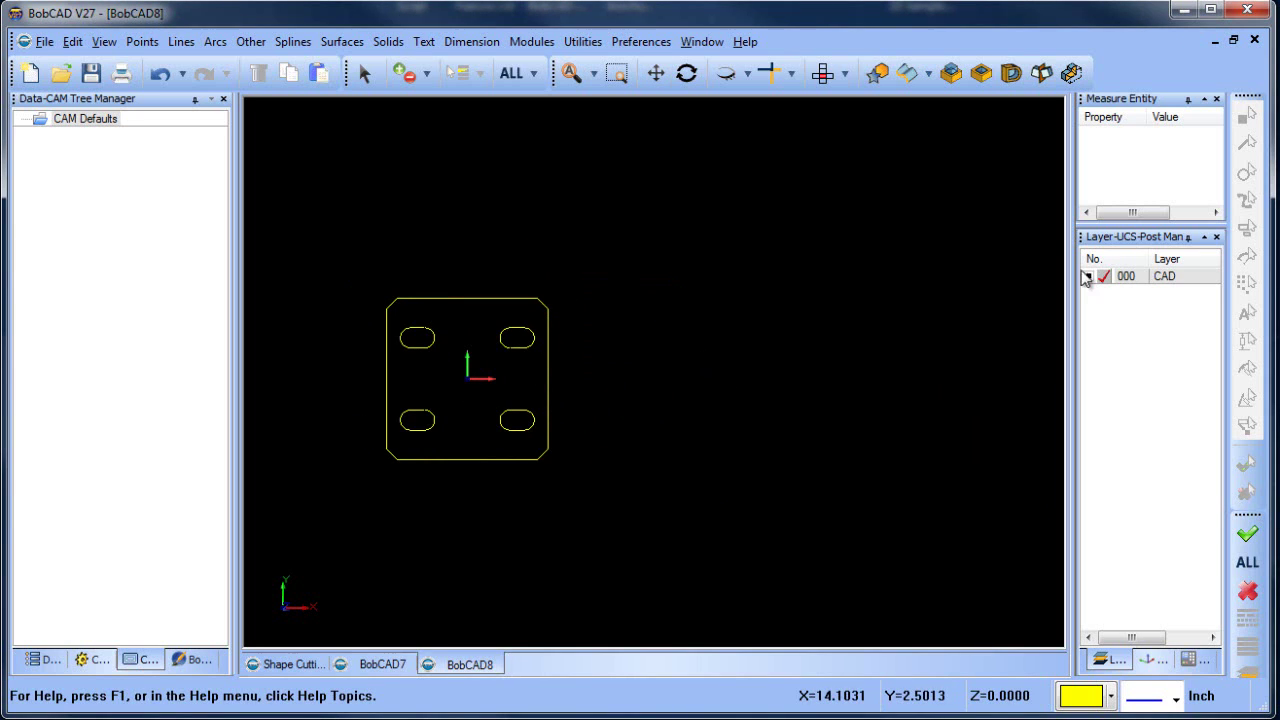
left_click_drag(1071, 229, 1091, 194)
- Add a new layer named Stock, make it active, and hide the 000 CAD layer
right_click(1128, 244)
left_click(1145, 255)
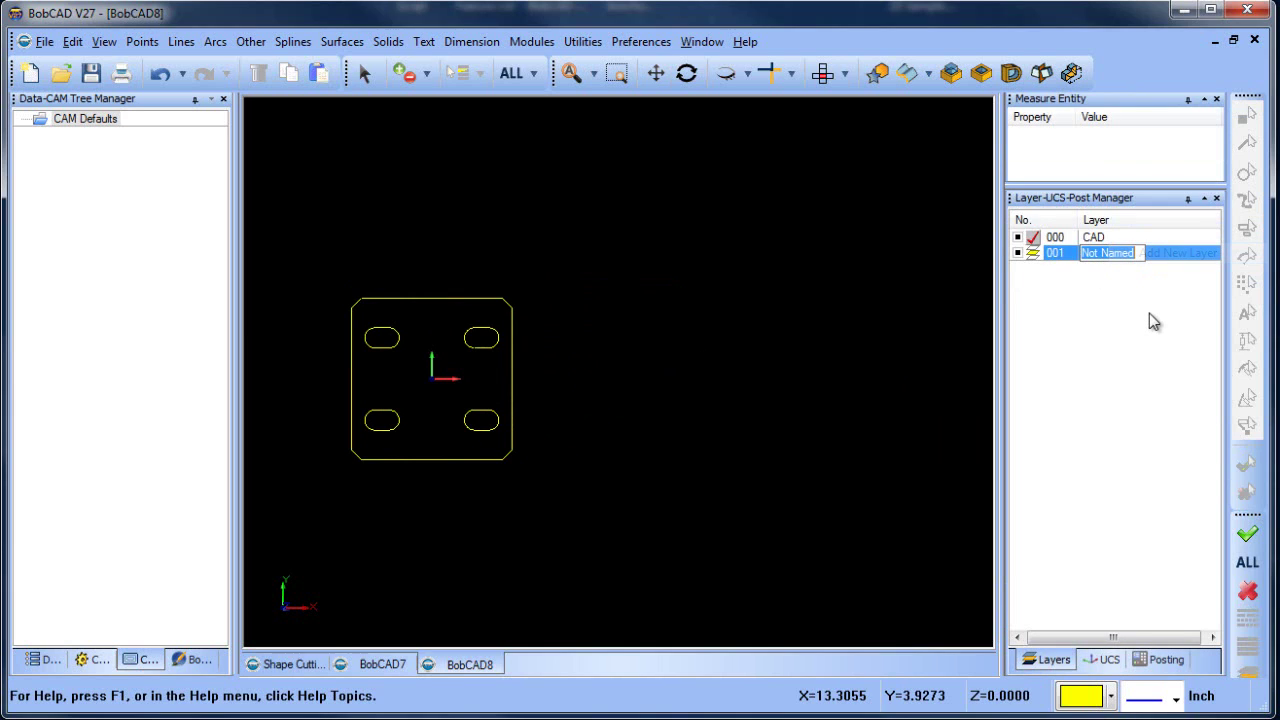
type("Stock")
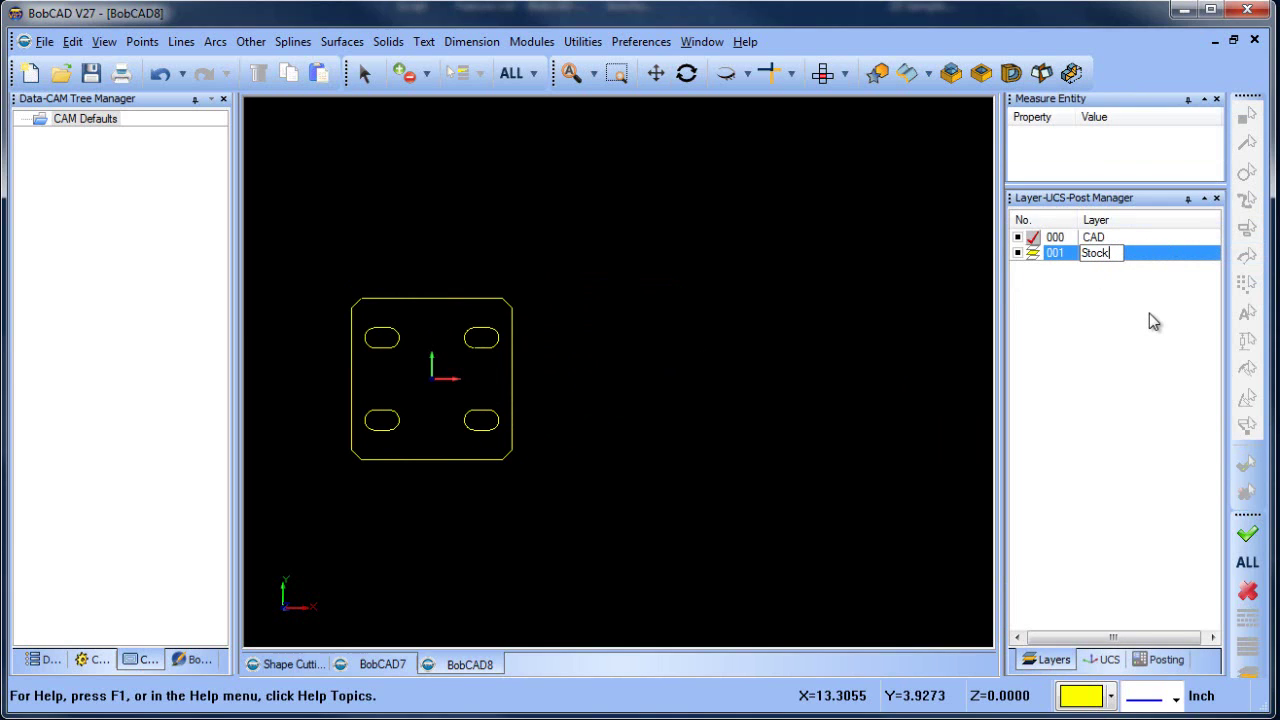
left_click(1016, 250)
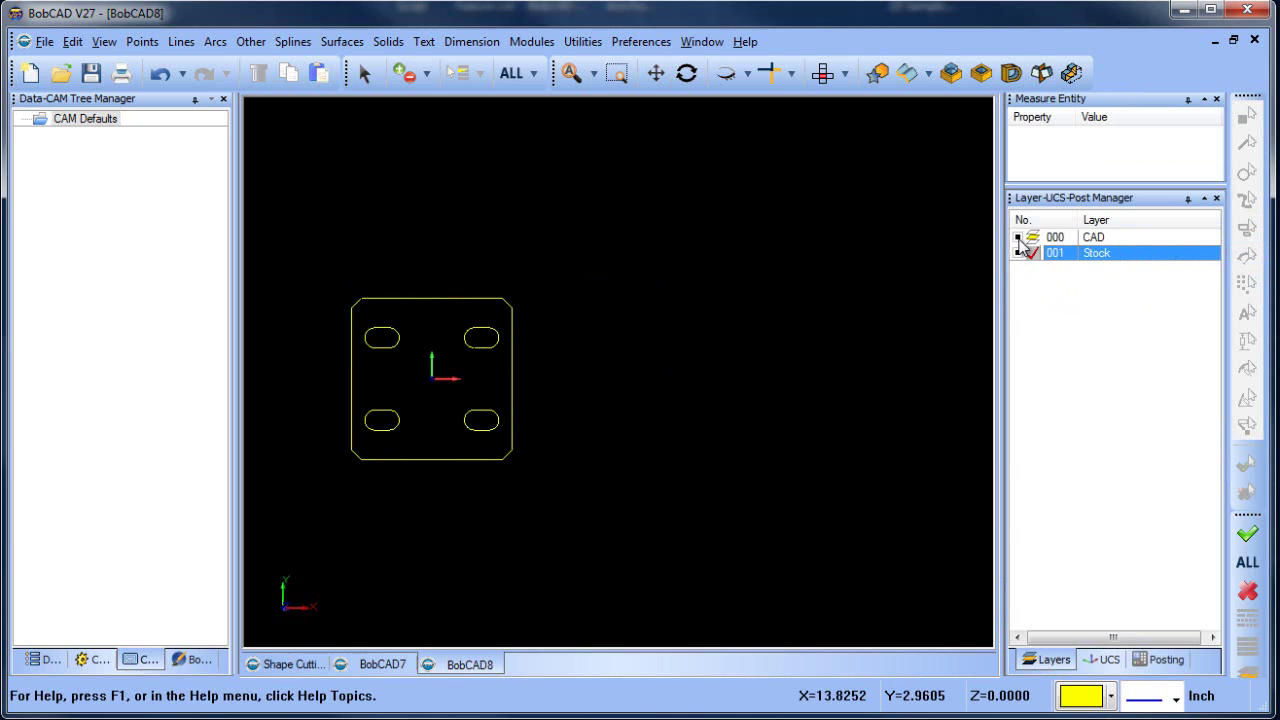
left_click(1017, 237)
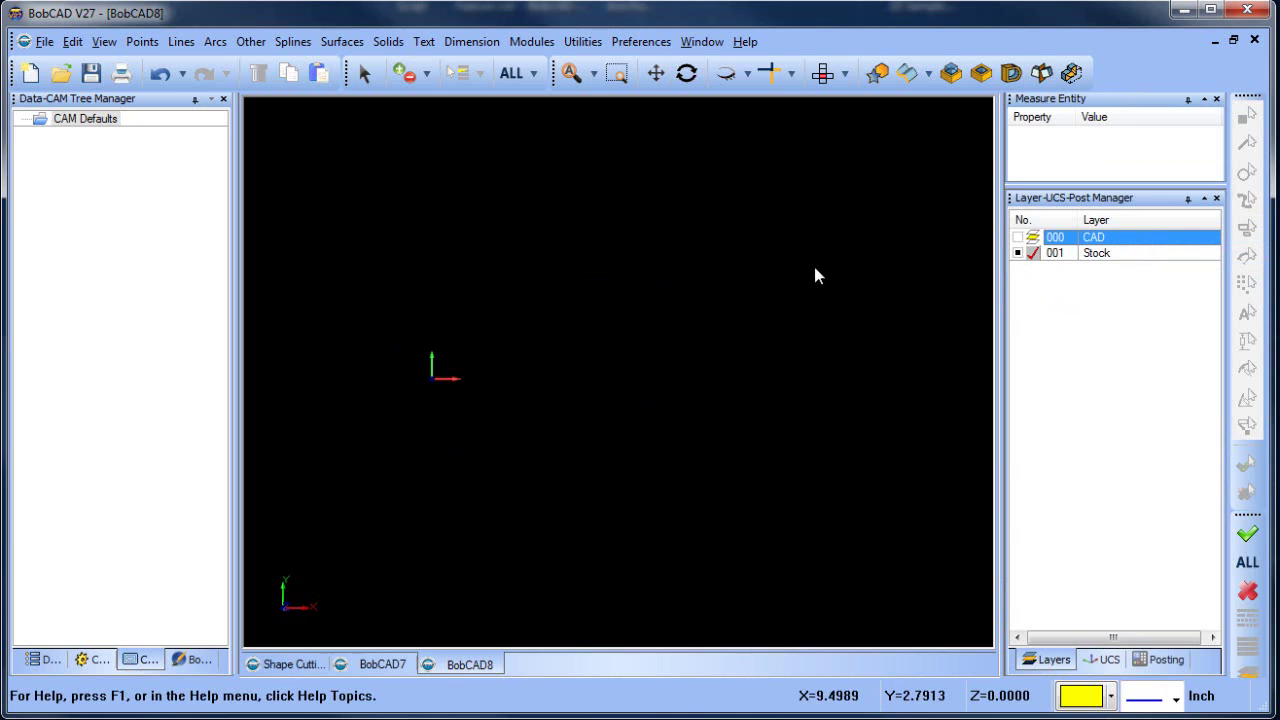
- Draw a 24 x 24 rectangle anchored at its bottom-left corner on the origin
left_click(251, 41)
left_click(278, 60)
left_click_drag(172, 178, 35, 180)
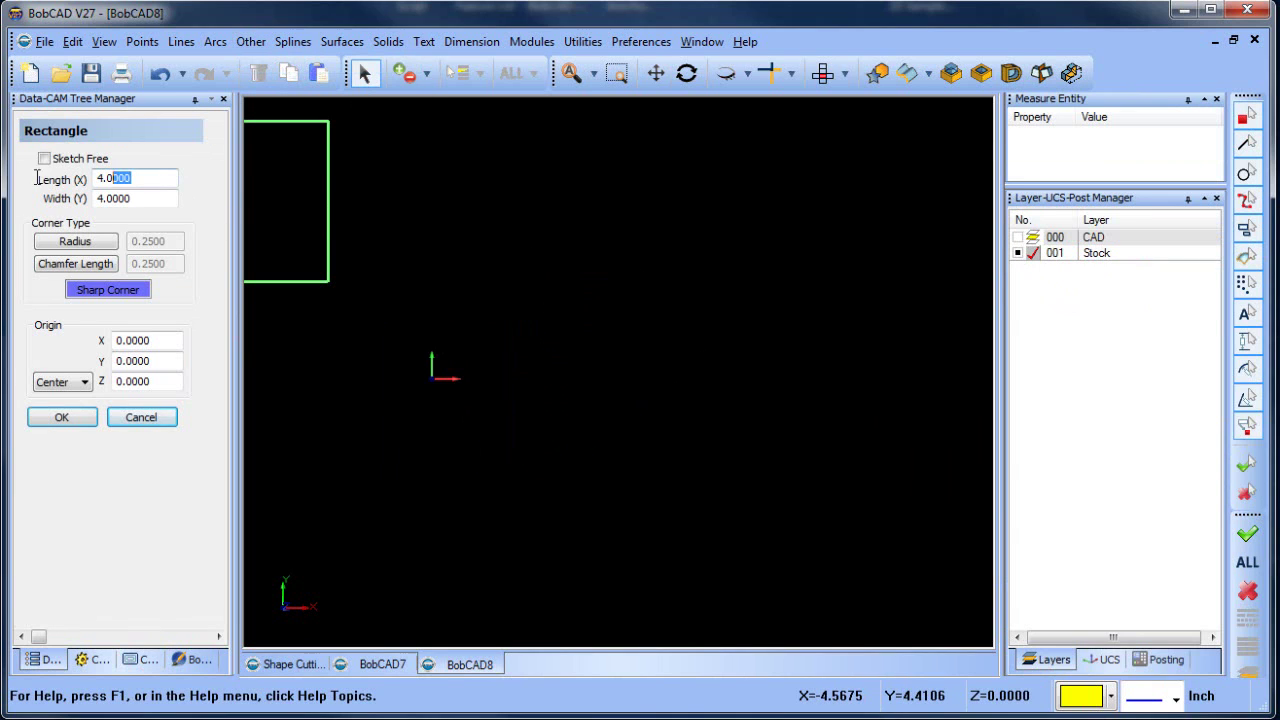
type("1")
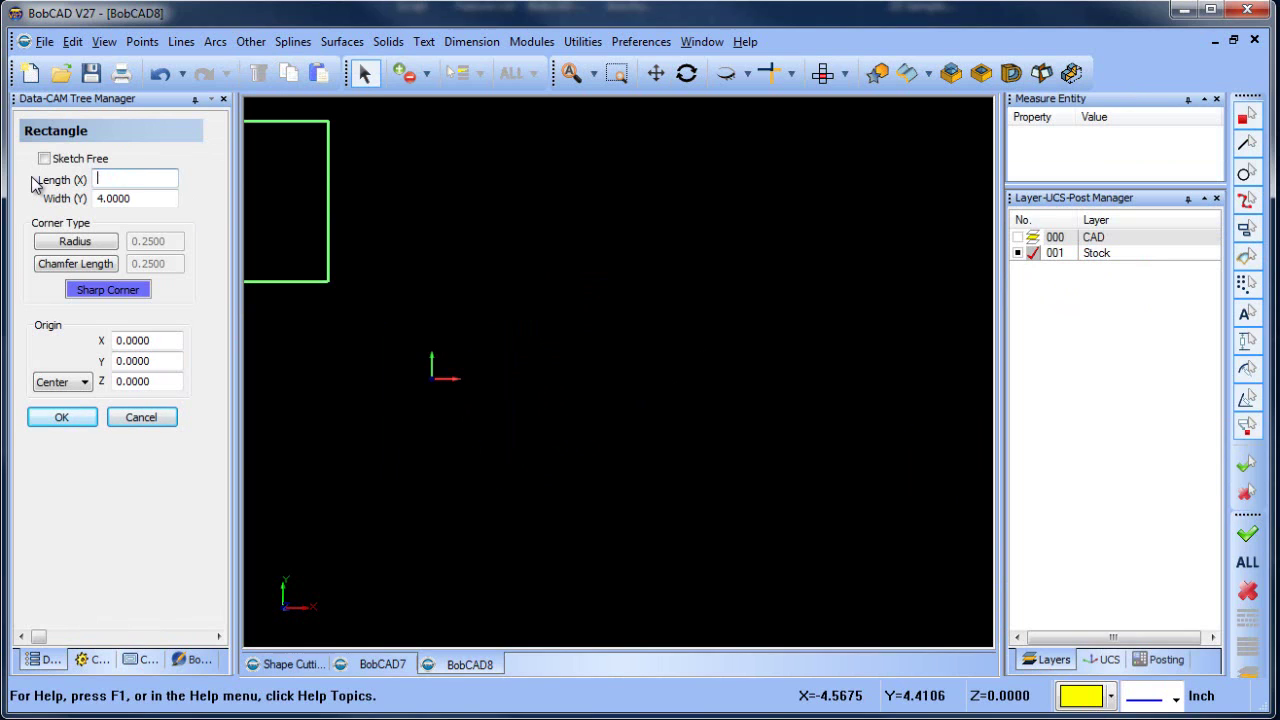
key("Tab")
type("24")
key("Tab")
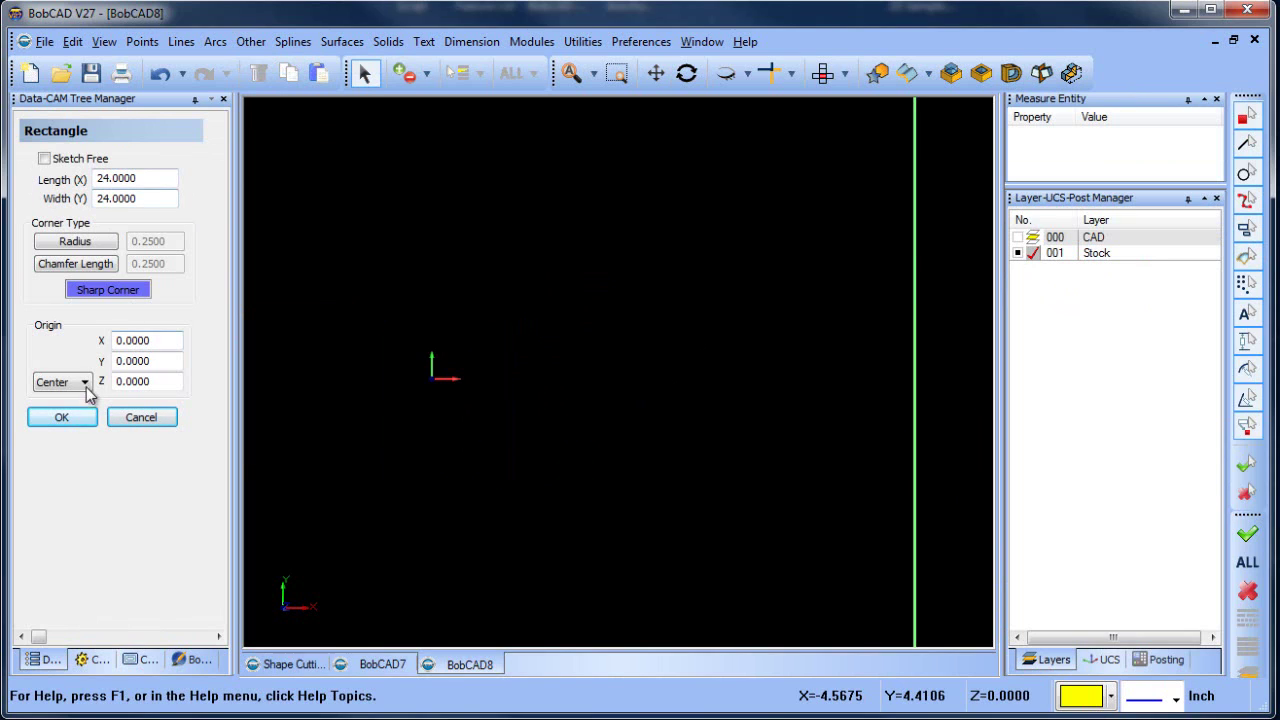
left_click(80, 386)
left_click(79, 417)
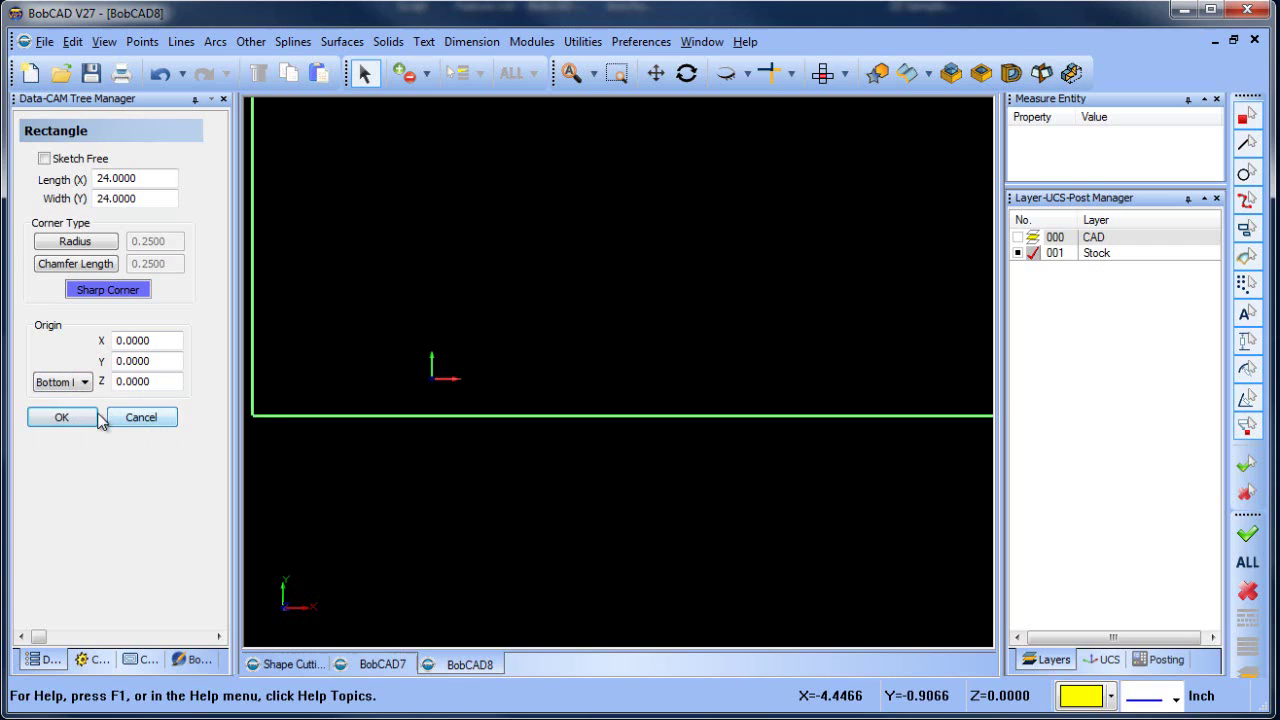
left_click(62, 420)
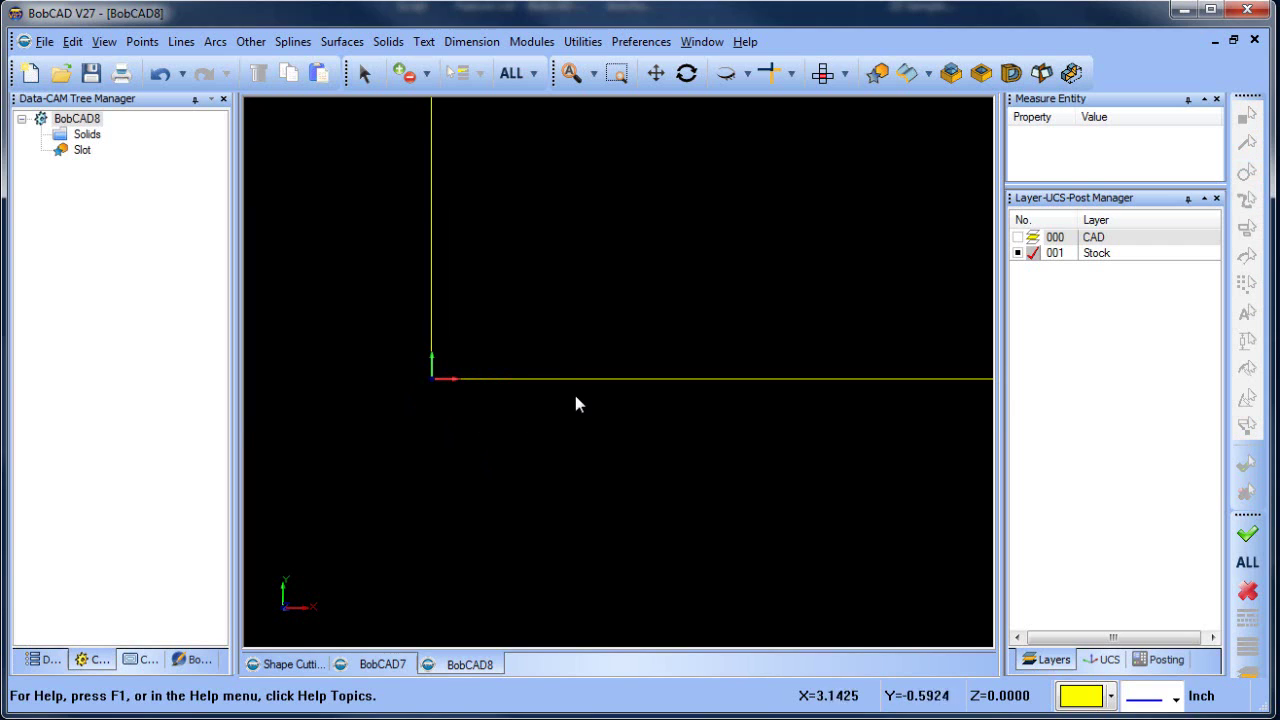
middle_click_drag(652, 350, 591, 403)
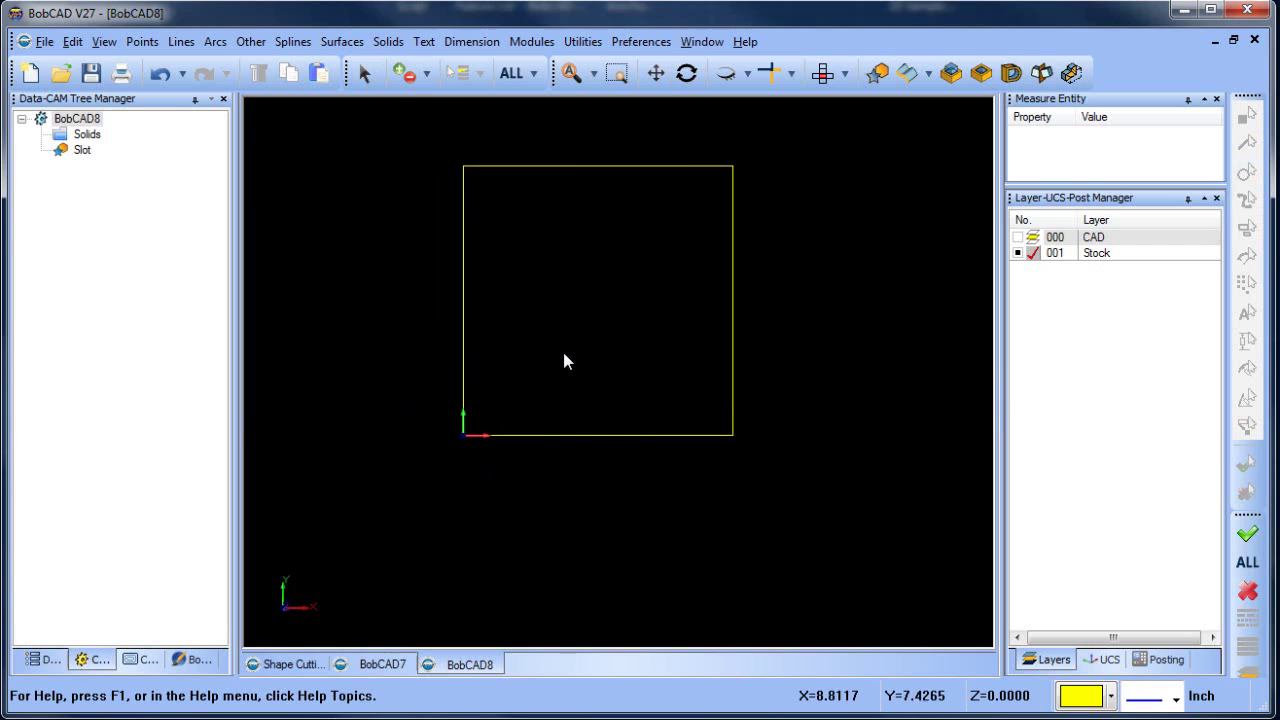
scroll(562, 346, "up", 1)
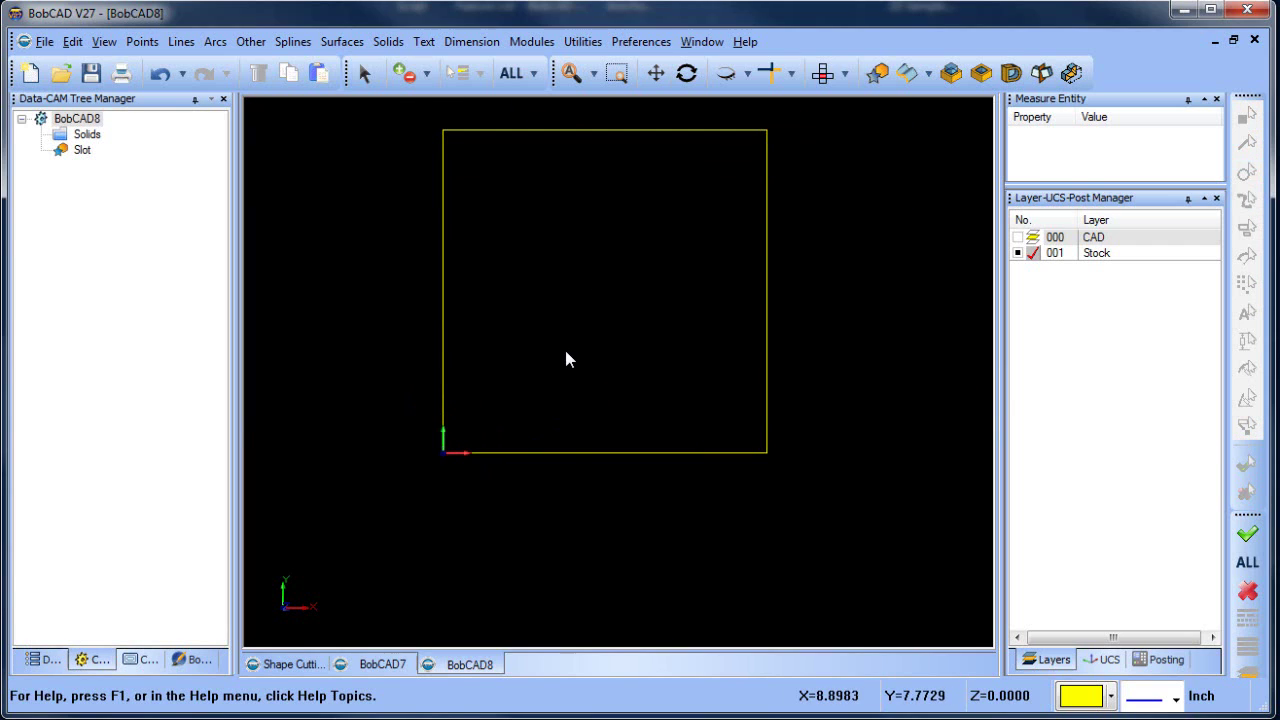
- Show the CAD layer again and select the outer profile and slots for a Translate move without copying
left_click(1017, 237)
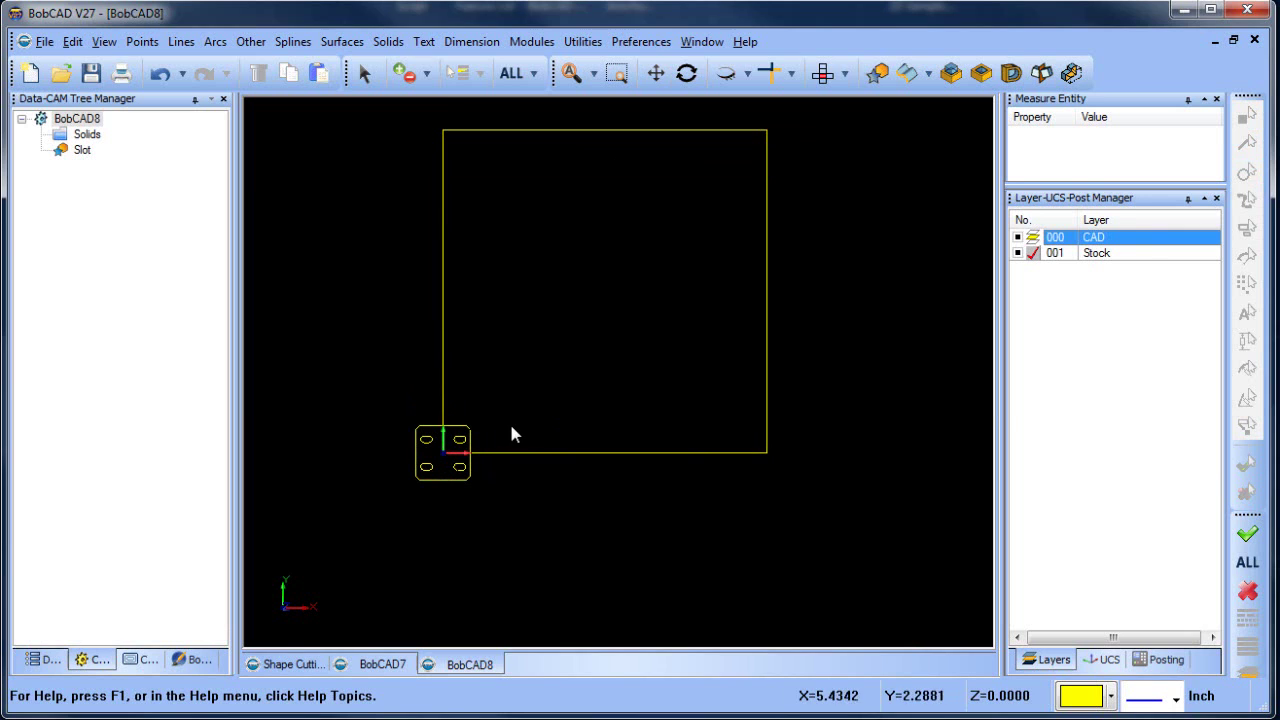
scroll(560, 417, "up", 2)
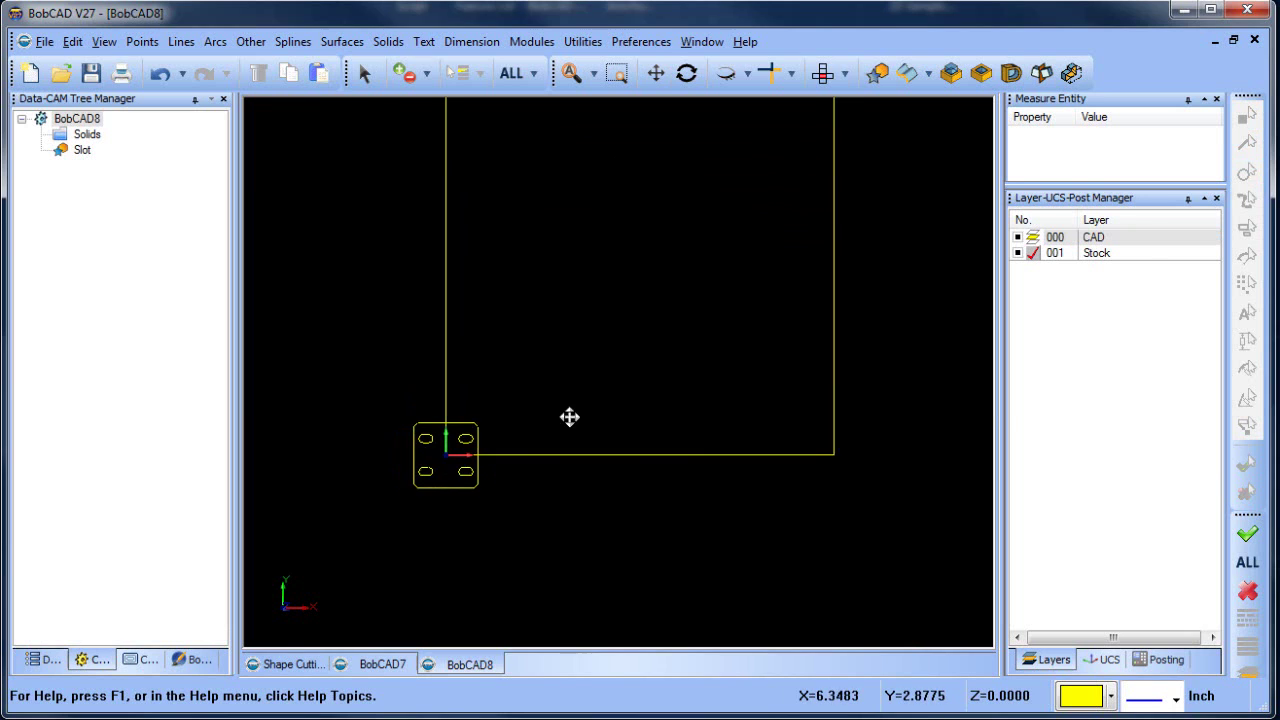
left_click(582, 41)
left_click(636, 123)
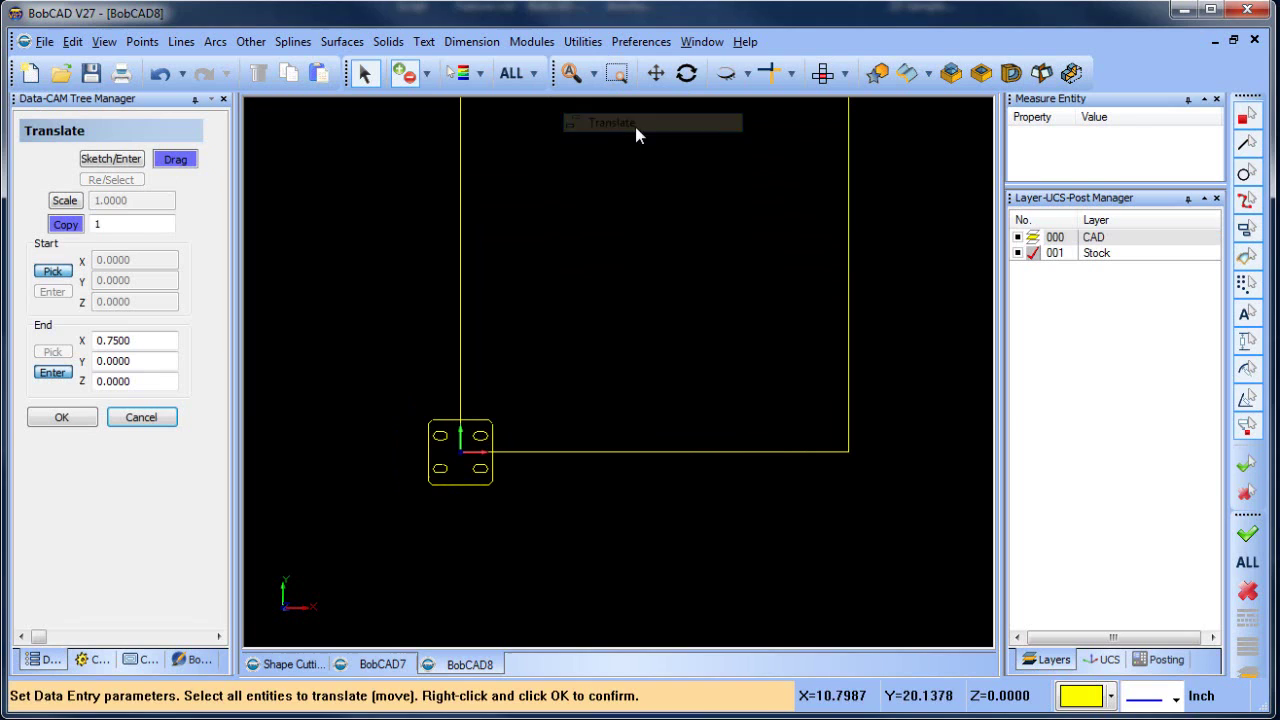
left_click(65, 224)
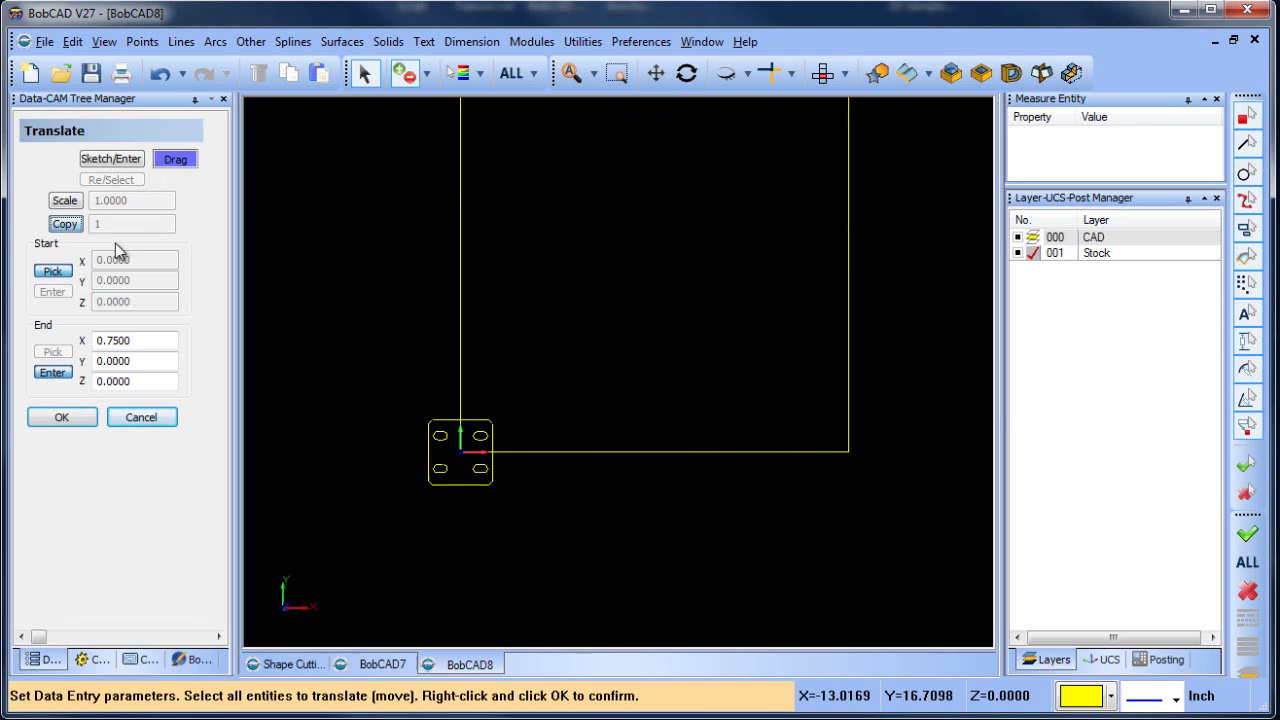
left_click(172, 160)
left_click(443, 437)
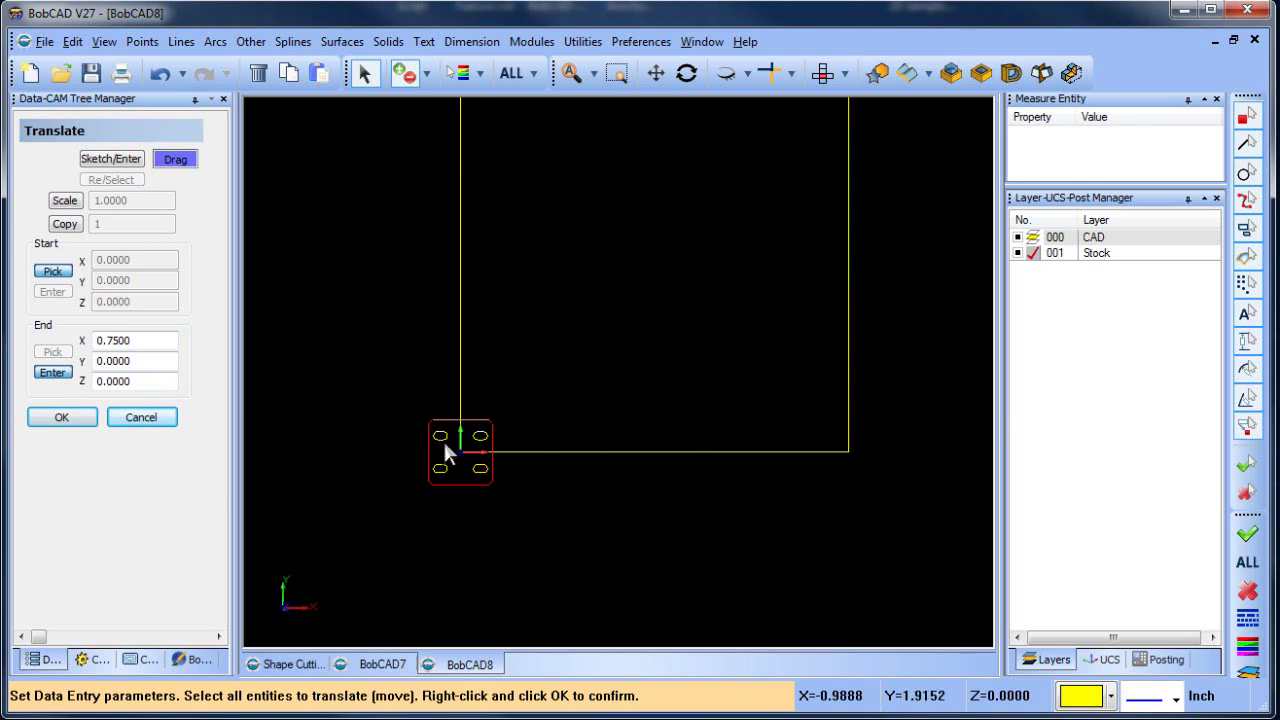
scroll(434, 448, "up", 3)
left_click(444, 426)
left_click(444, 478)
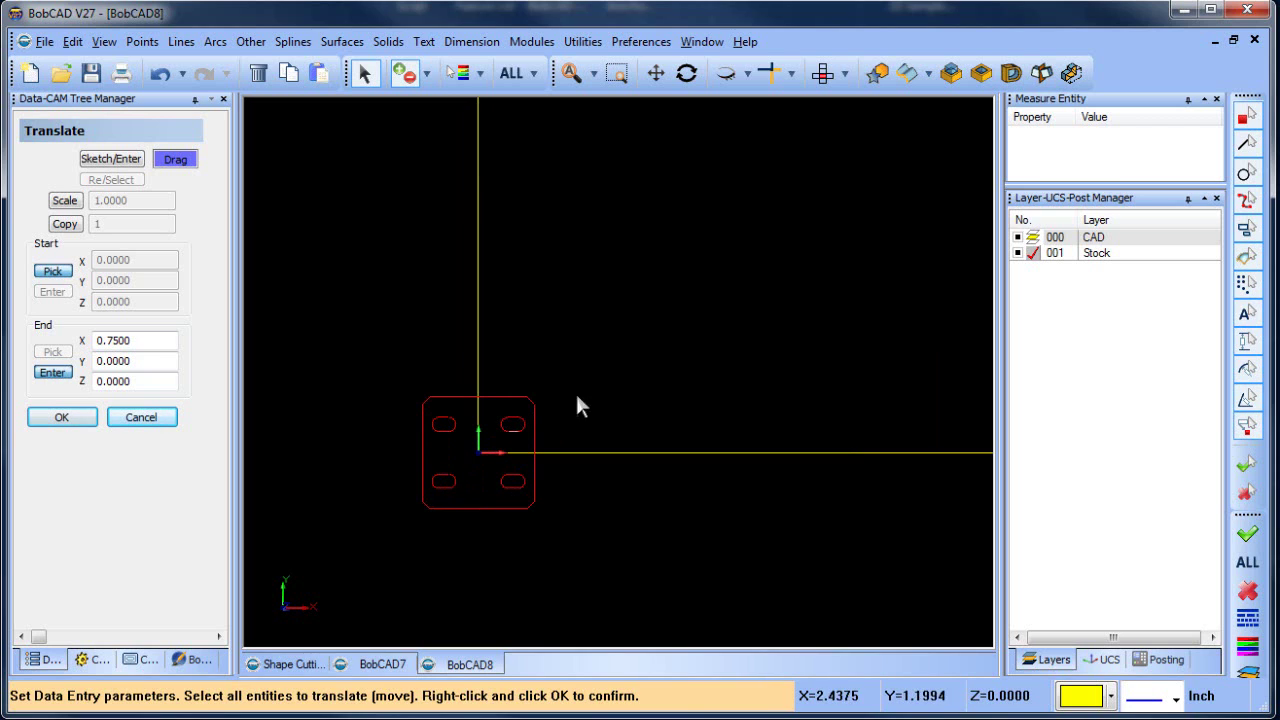
right_click(603, 366)
left_click(643, 376)
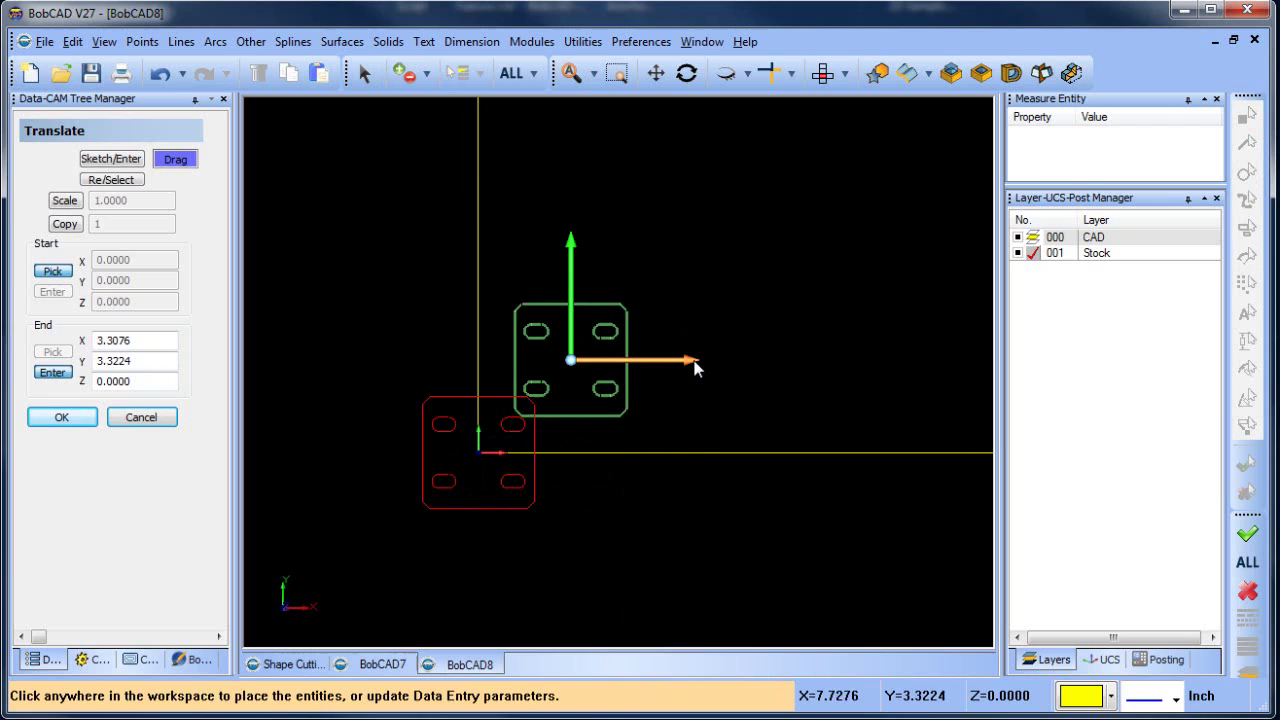
- Set the move's end point to X 2.5, Y 2.5 and apply it
left_click(697, 368)
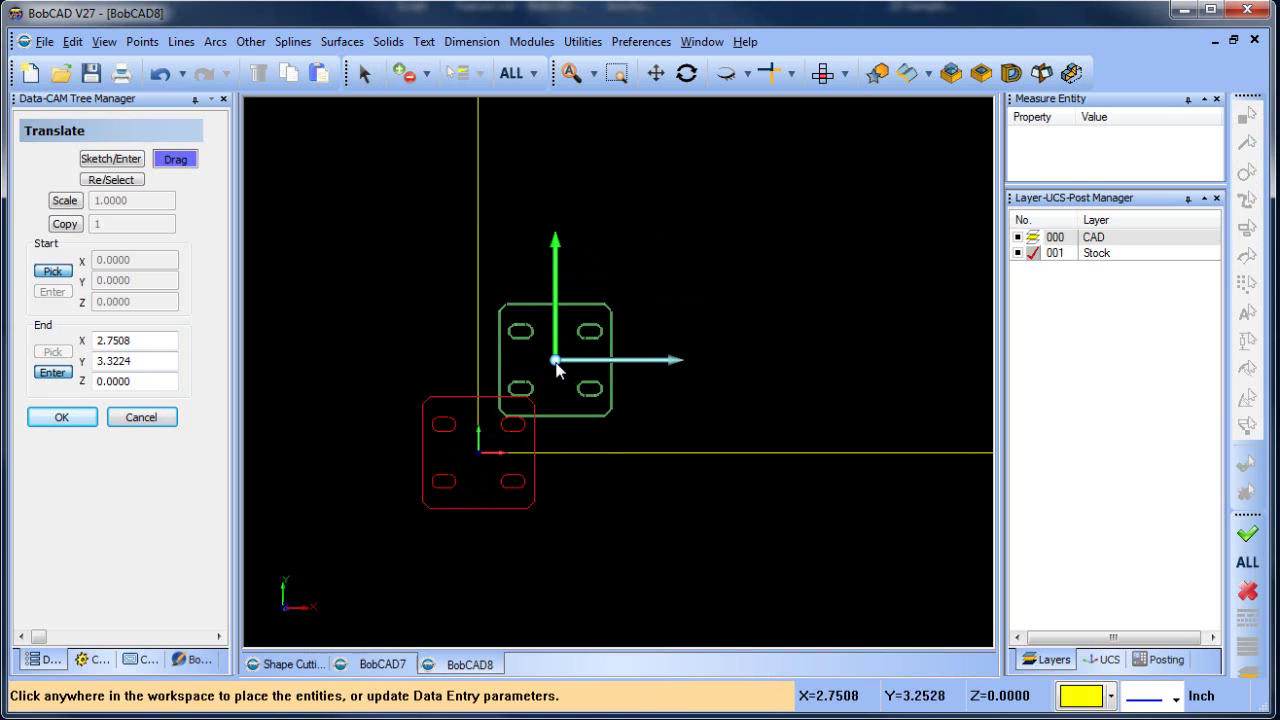
left_click(557, 249)
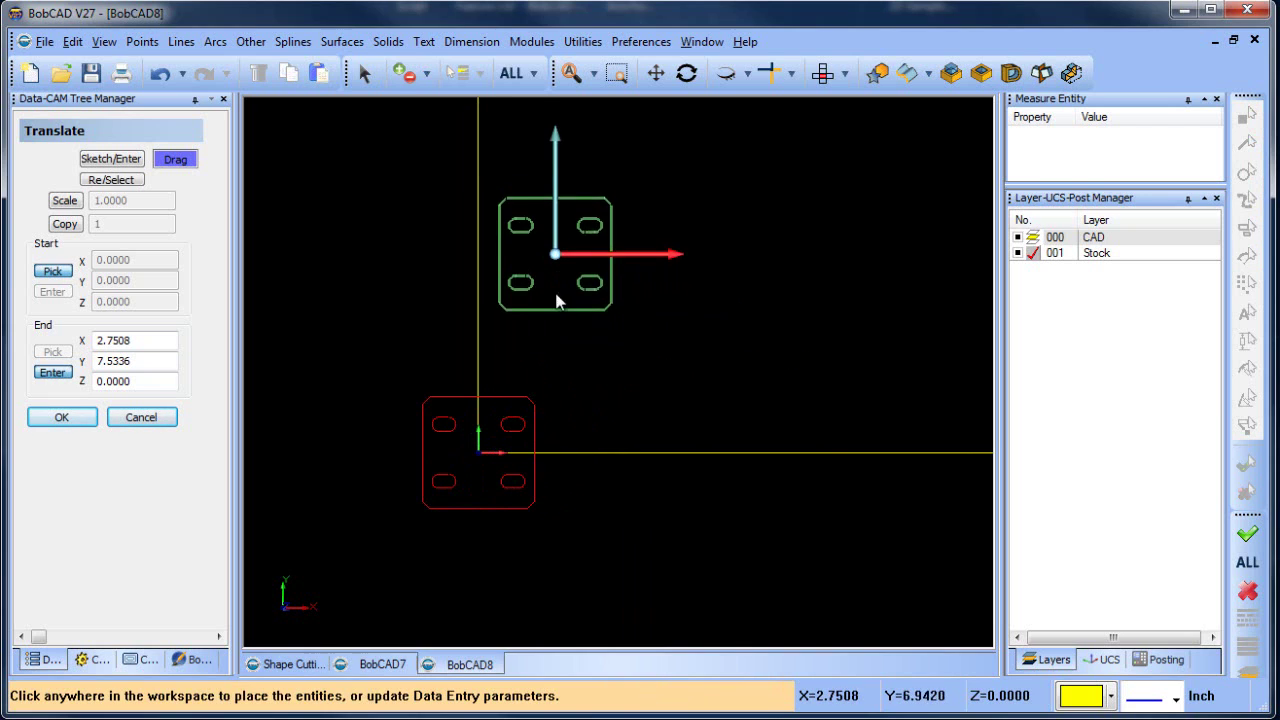
left_click(555, 370)
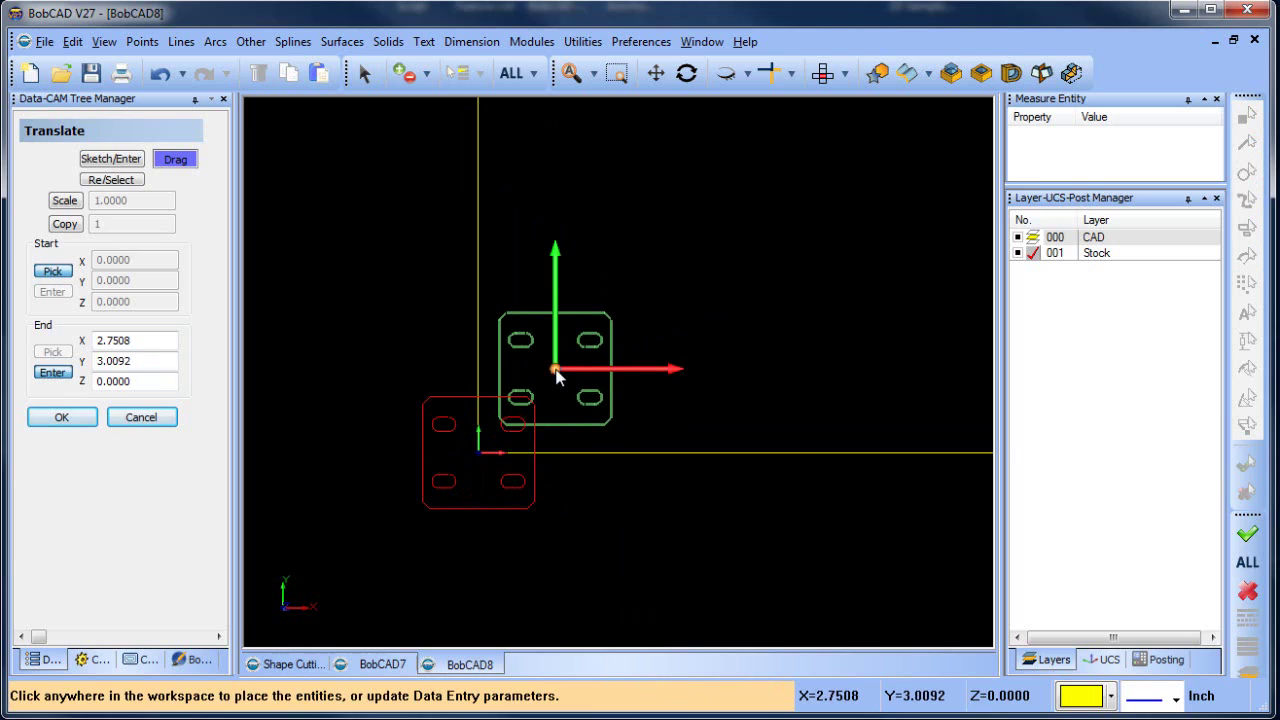
double_click(148, 341)
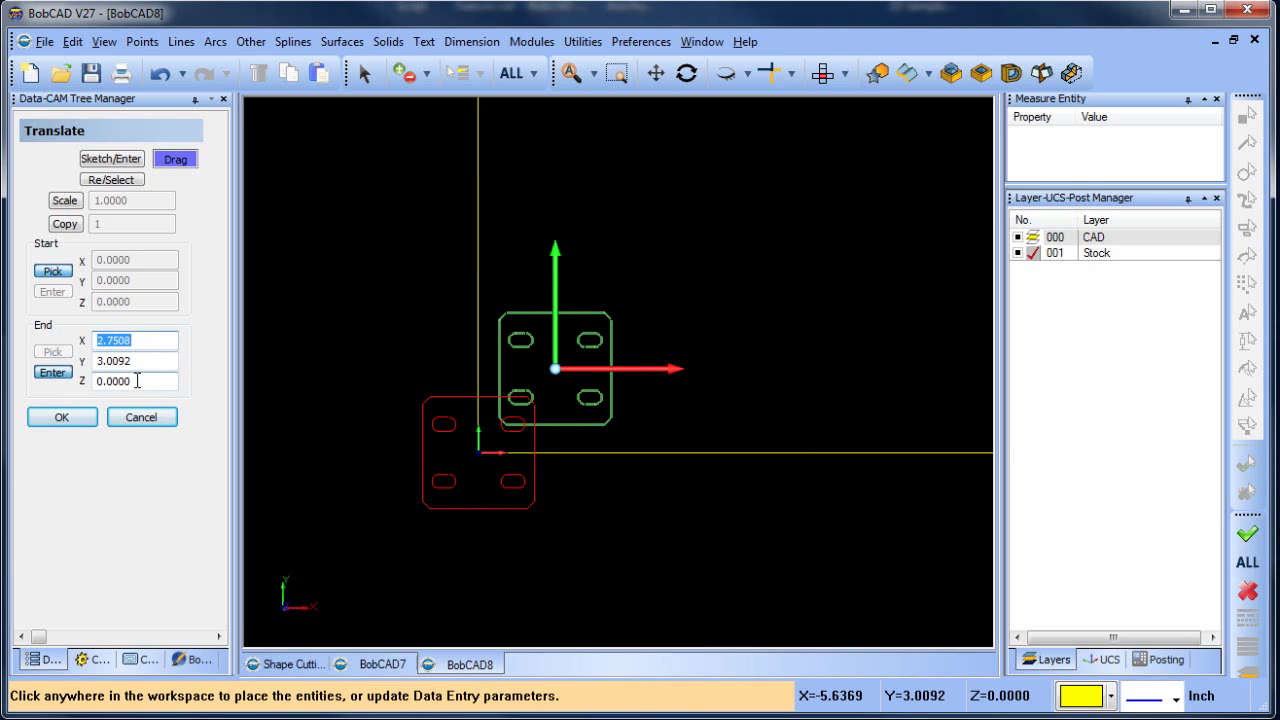
type("2")
key("Tab")
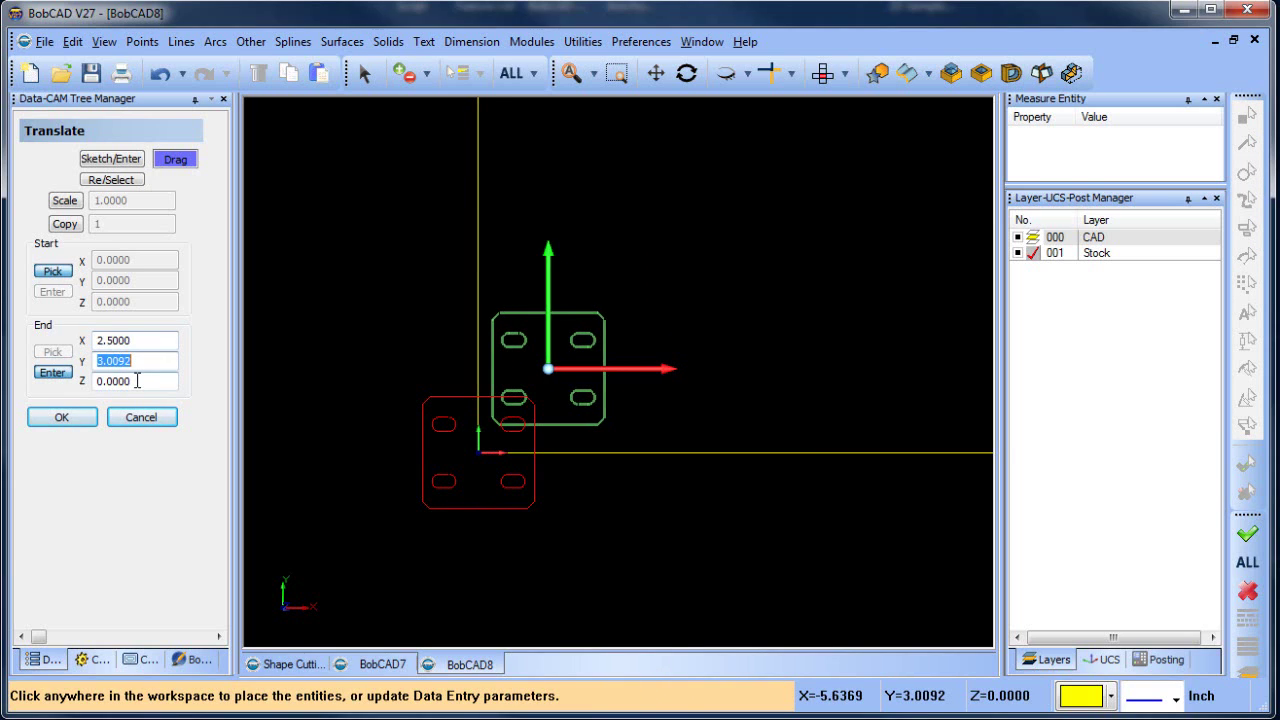
type("2.5")
key("Tab")
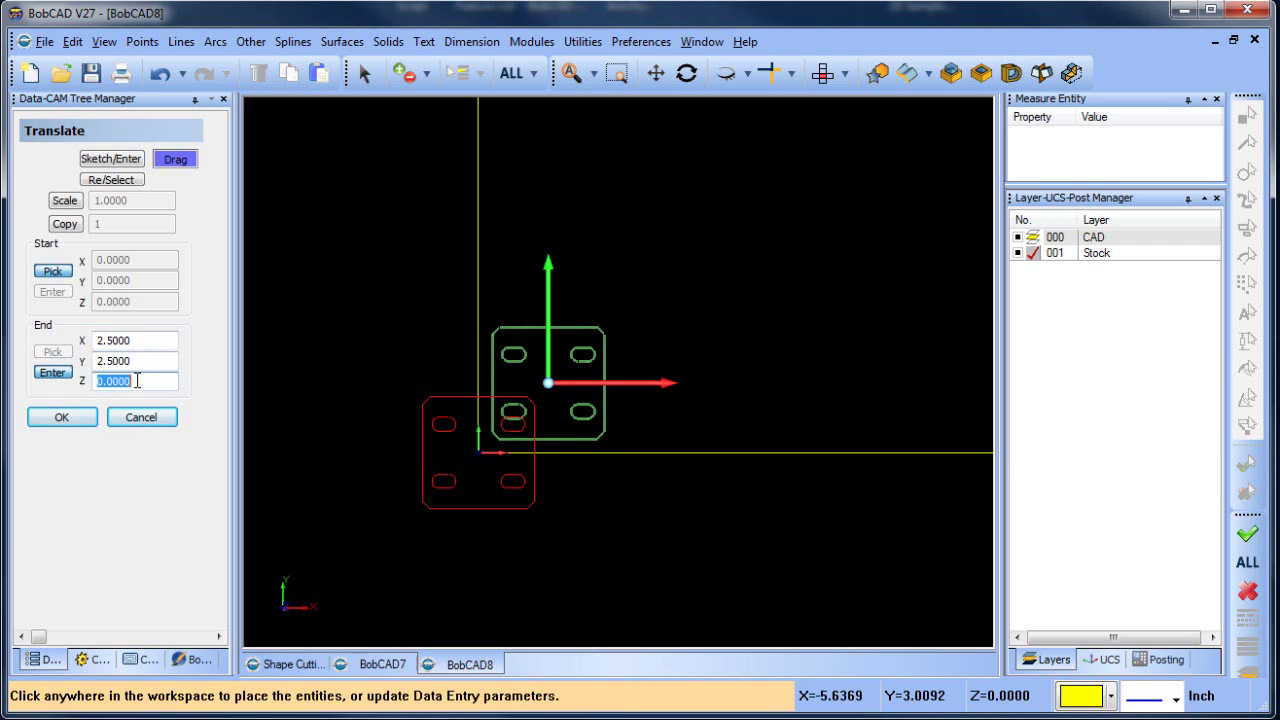
left_click(62, 420)
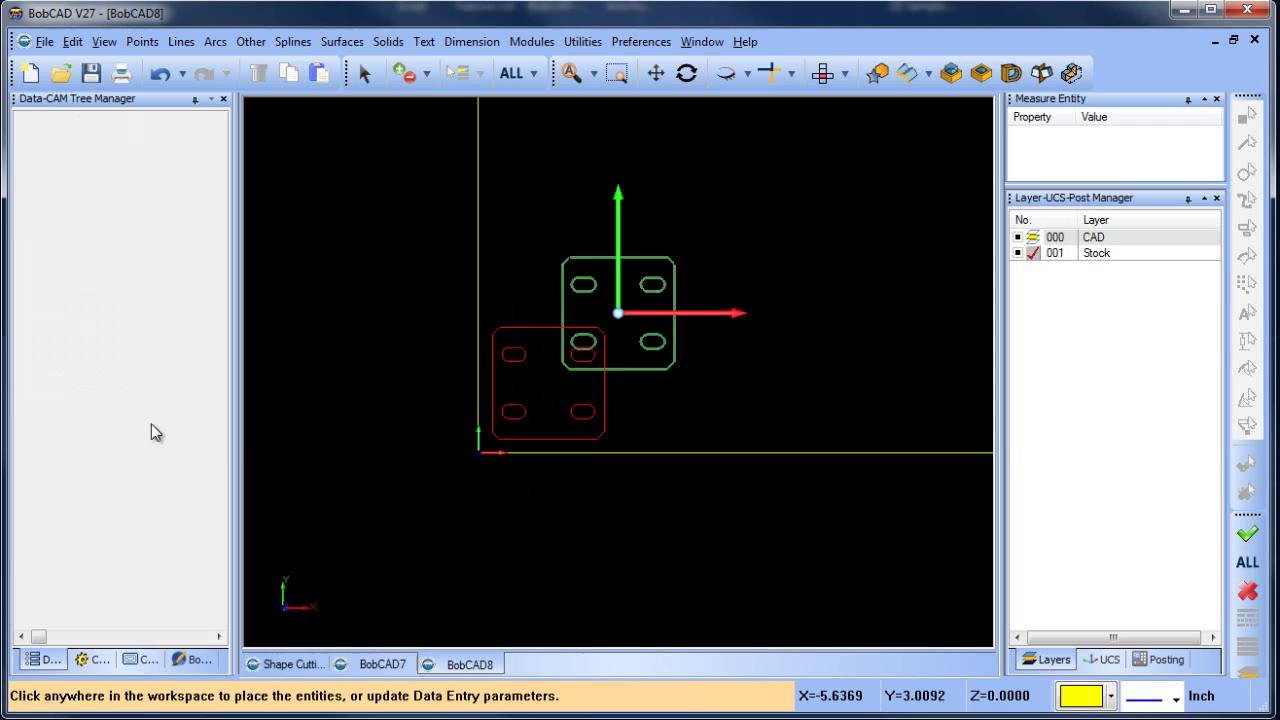
- Create a new job under CAM Defaults with the BC_3x_Plasma machine and start its Stock Wizard
scroll(640, 440, "down", 3)
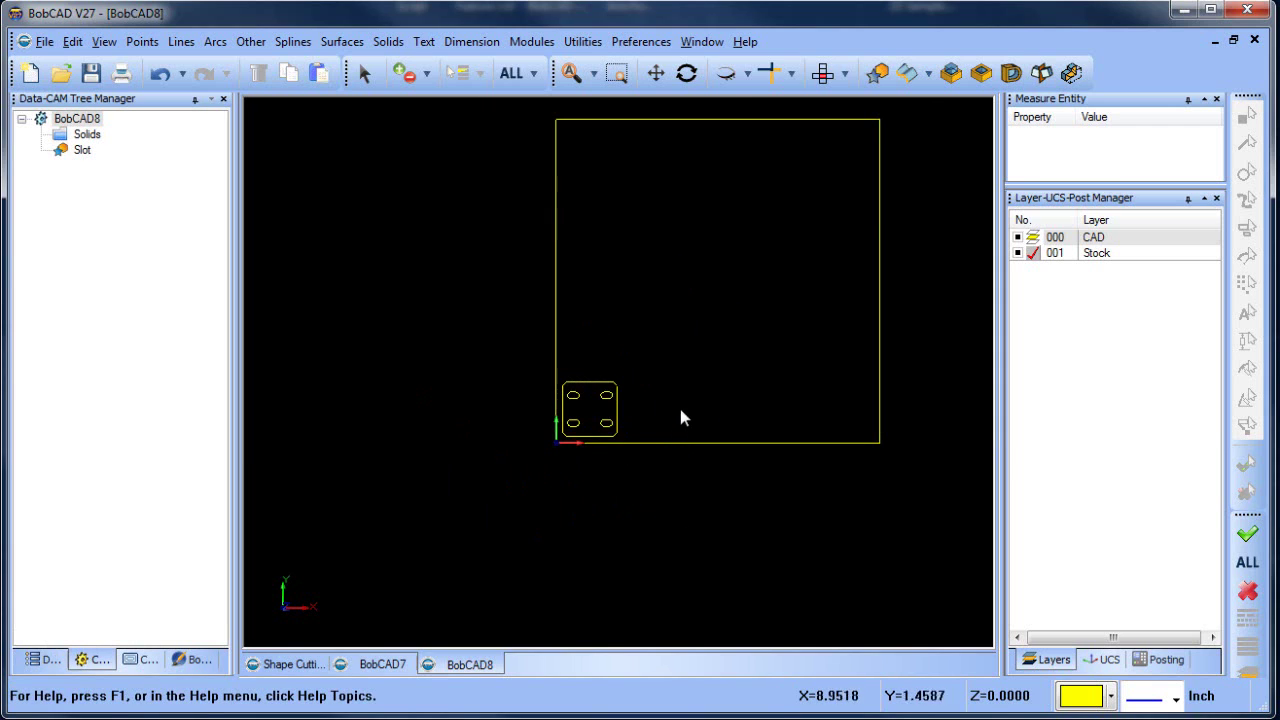
scroll(684, 410, "up", 1)
middle_click_drag(686, 406, 614, 457)
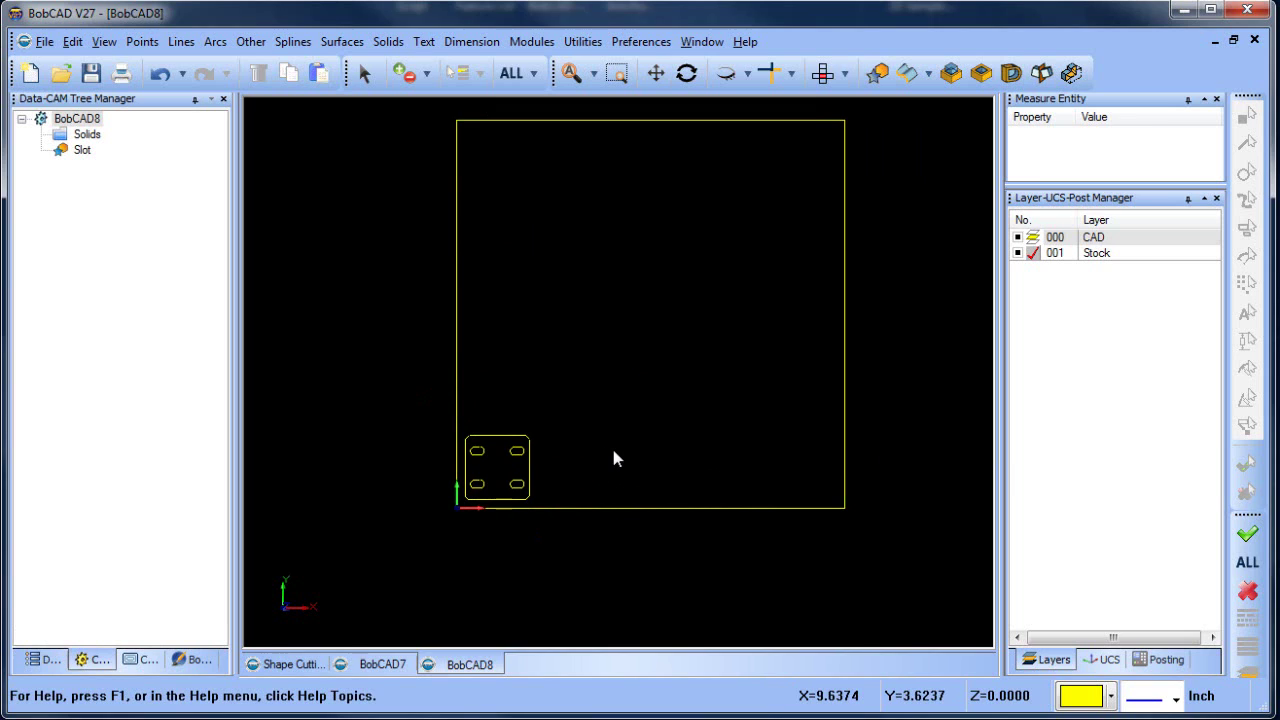
left_click(152, 668)
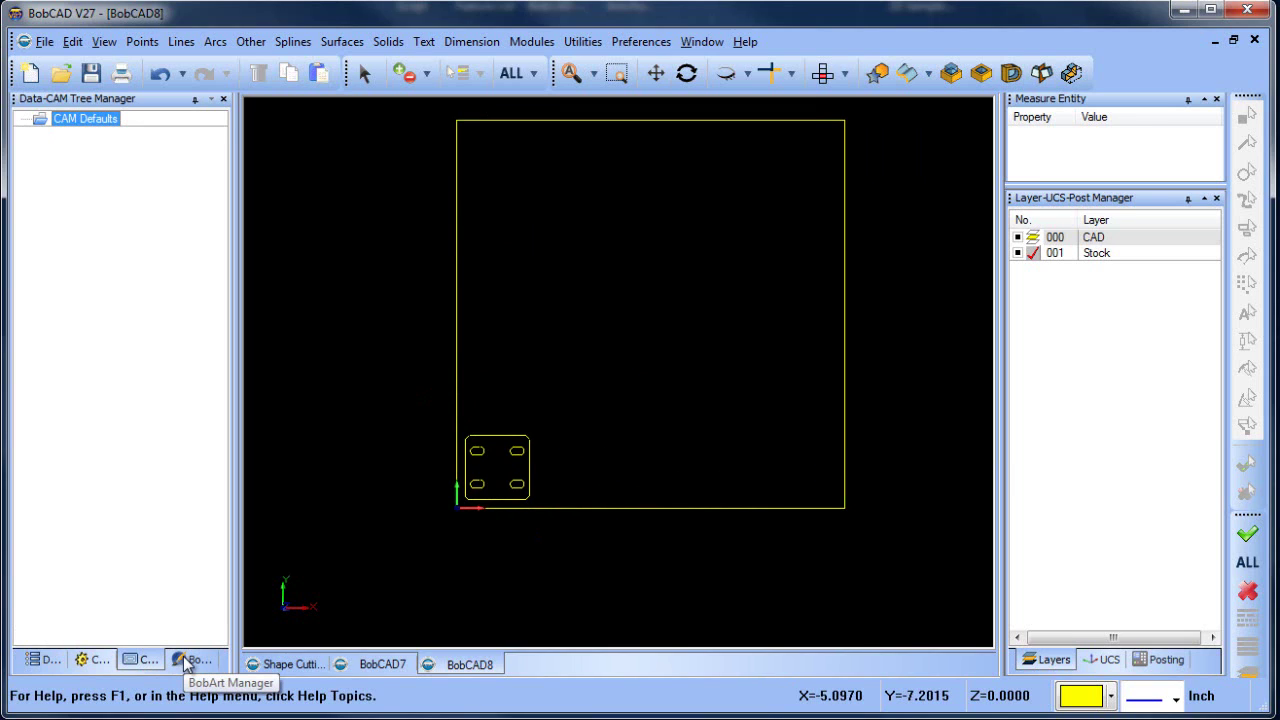
right_click(98, 124)
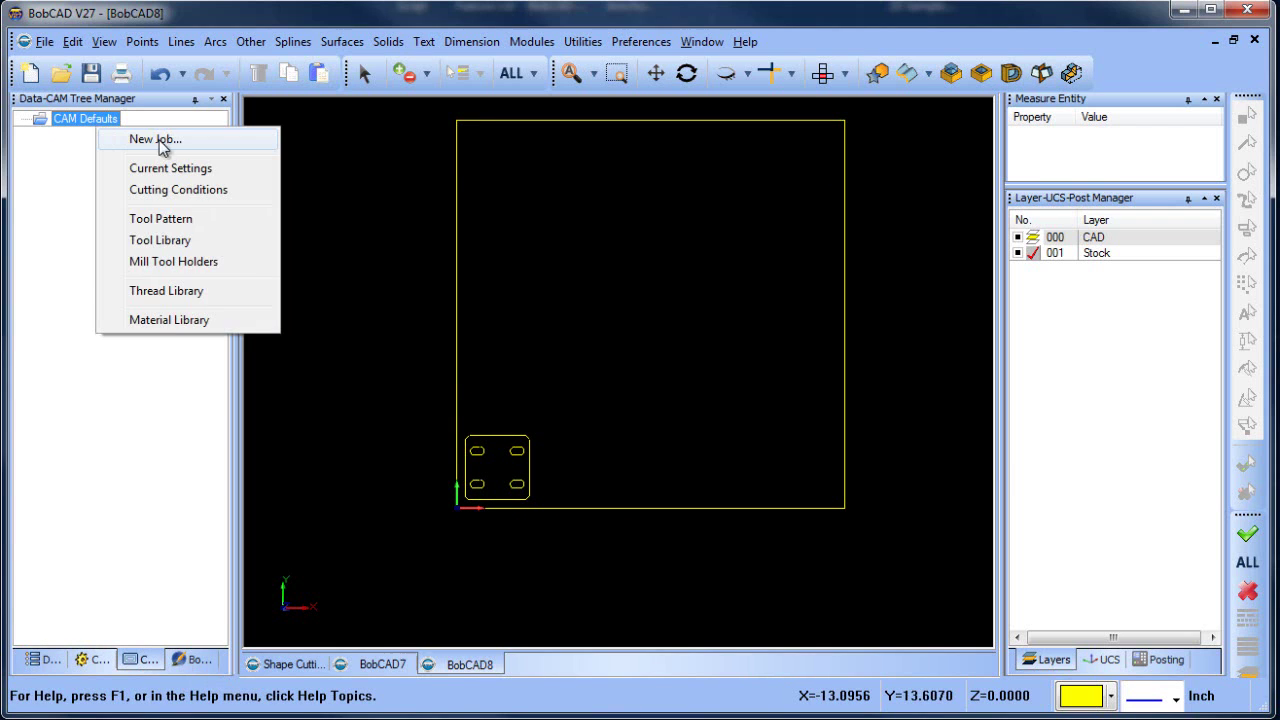
left_click(160, 138)
left_click(140, 320)
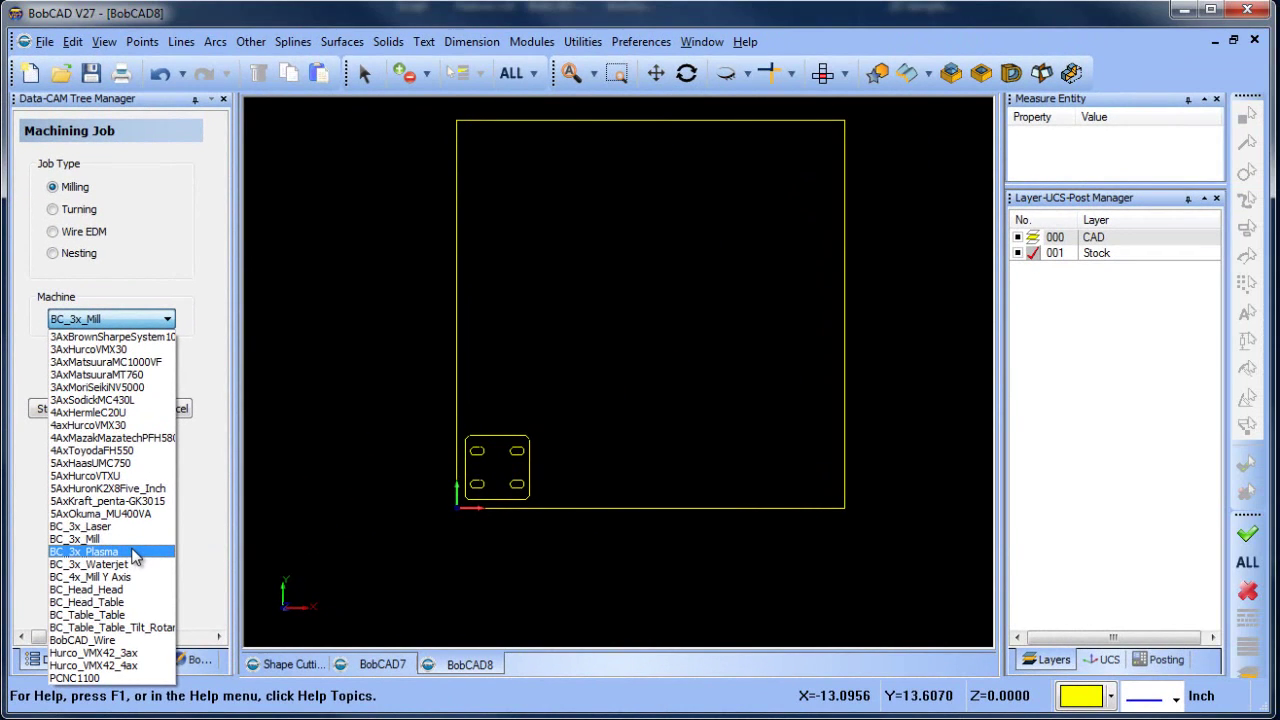
left_click(208, 456)
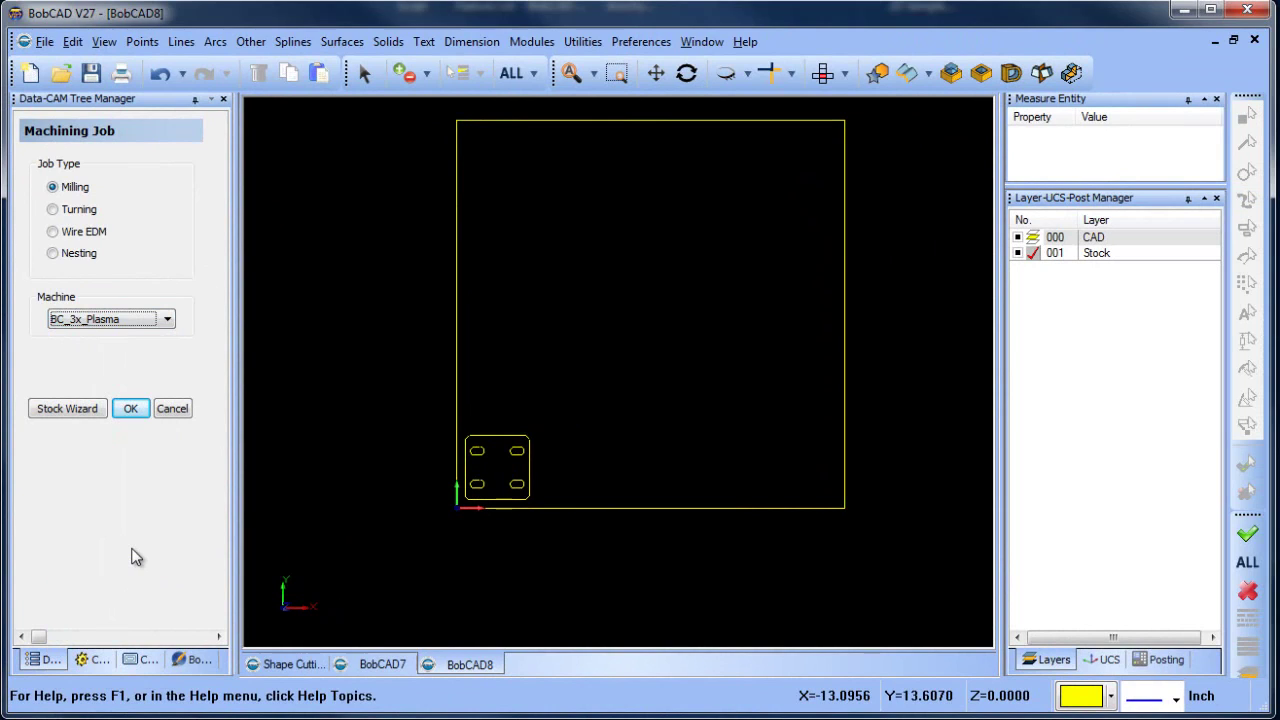
left_click(87, 408)
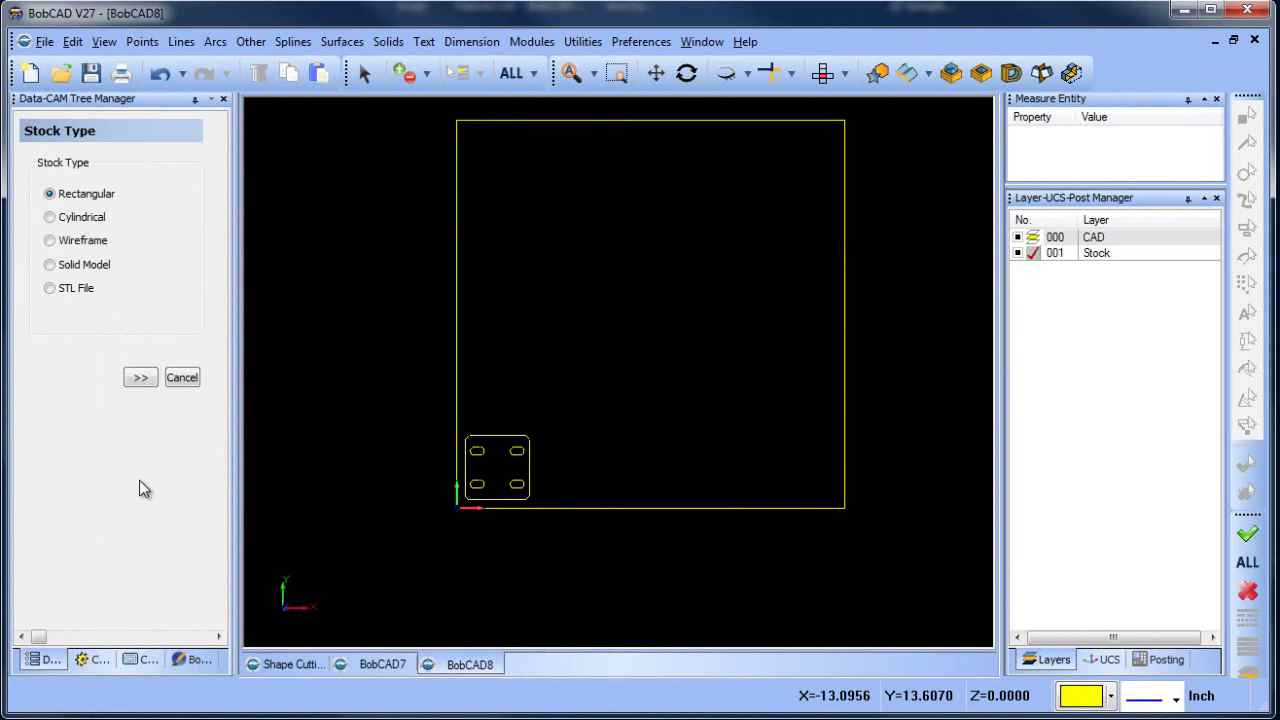
- Enter rectangular stock with Height(Z) .25 and base the machine setup on the existing Top X/Y UCS
left_click(149, 377)
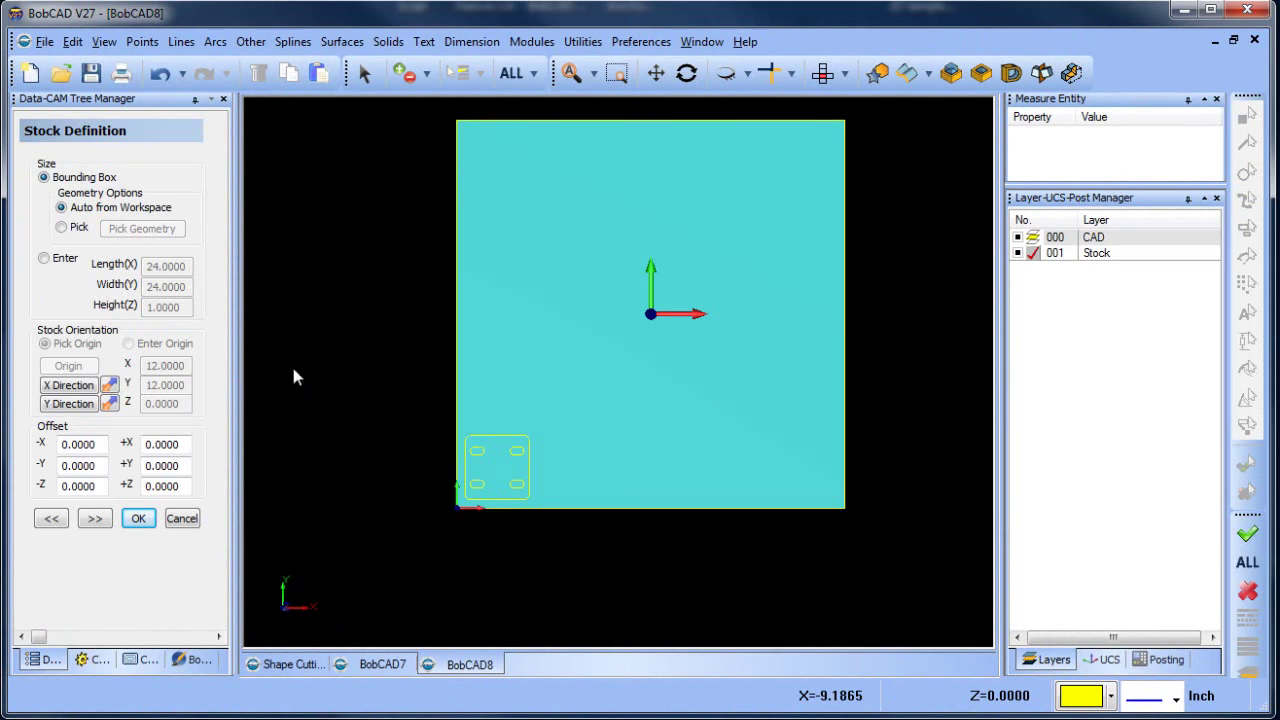
left_click(43, 258)
left_click(157, 307)
double_click(157, 307)
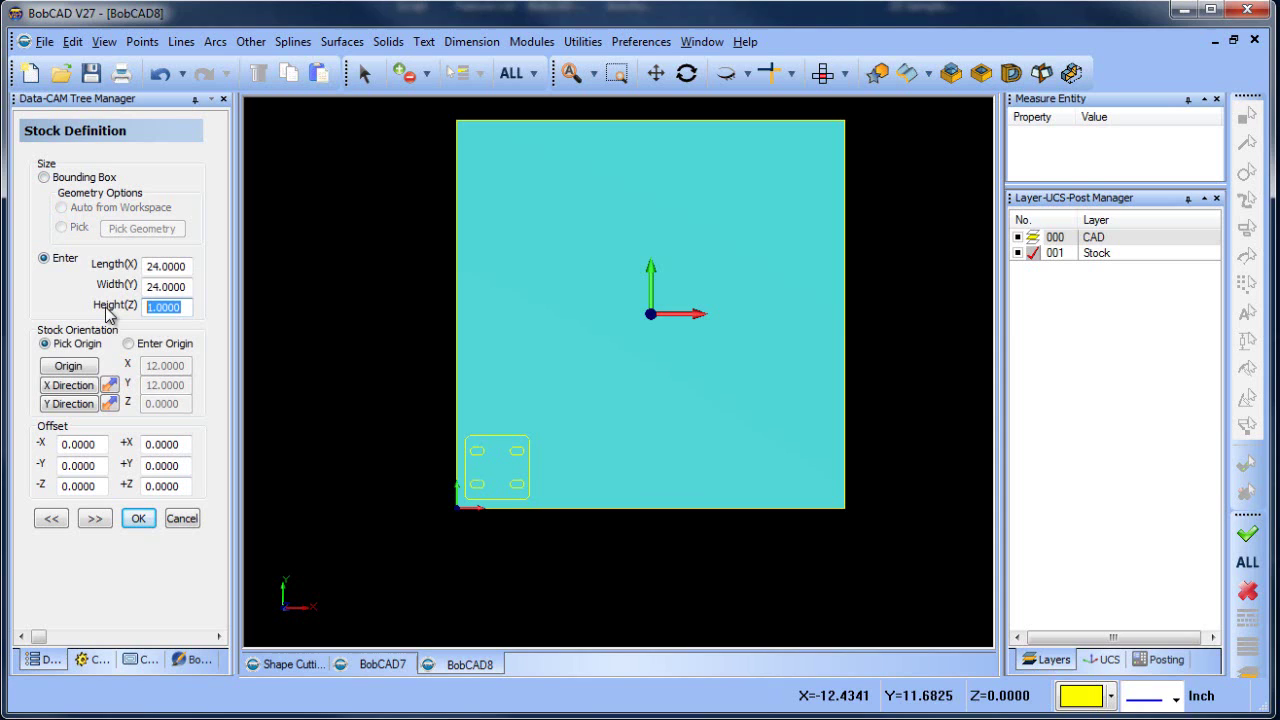
type(".25")
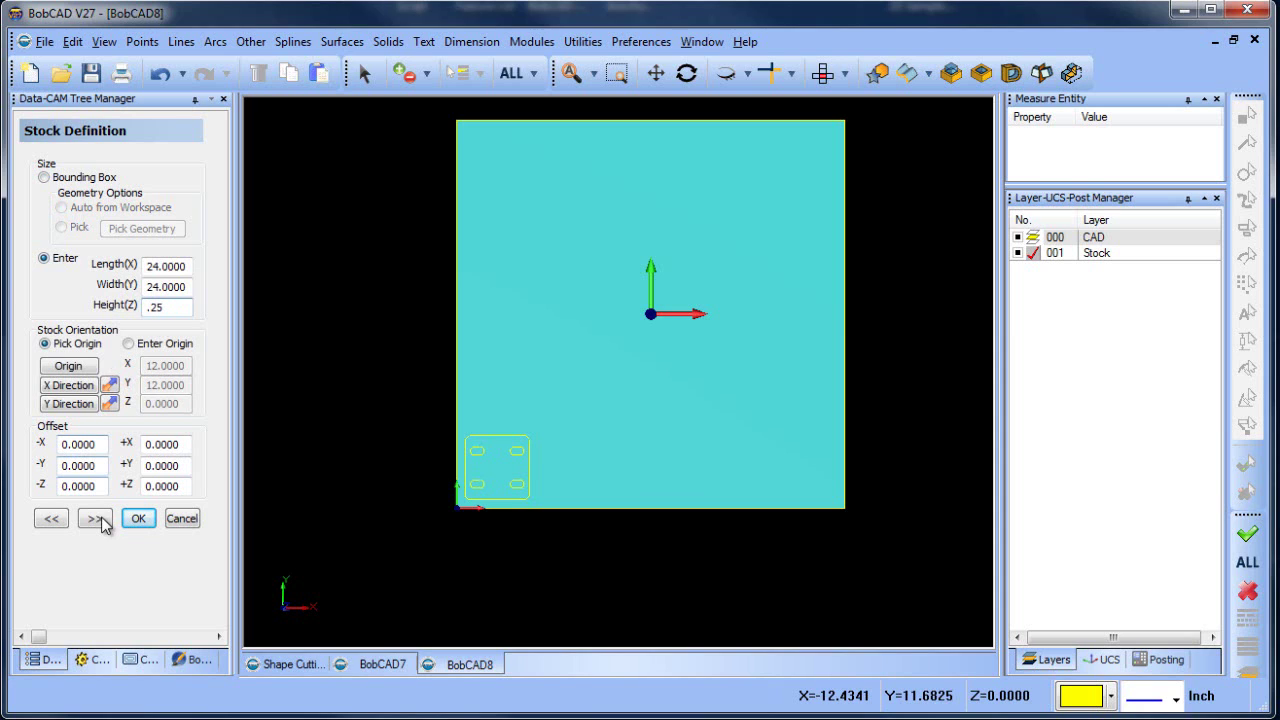
left_click(97, 519)
left_click(40, 318)
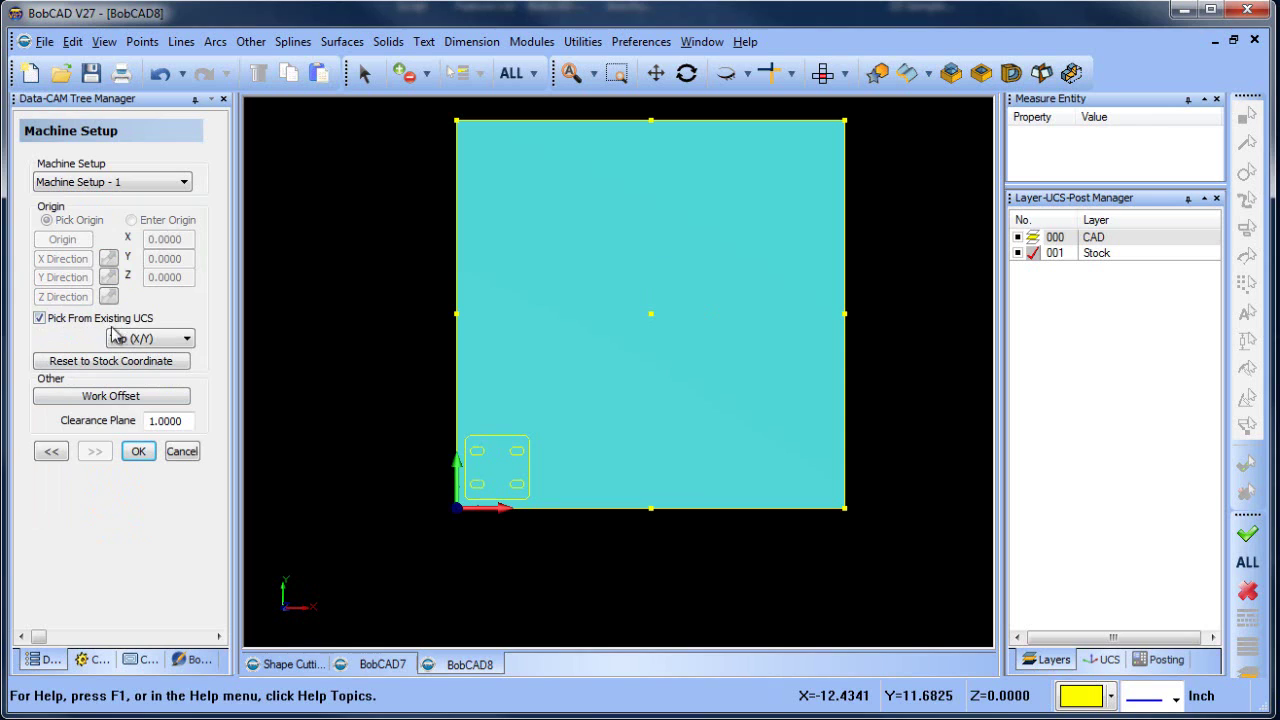
left_click(138, 451)
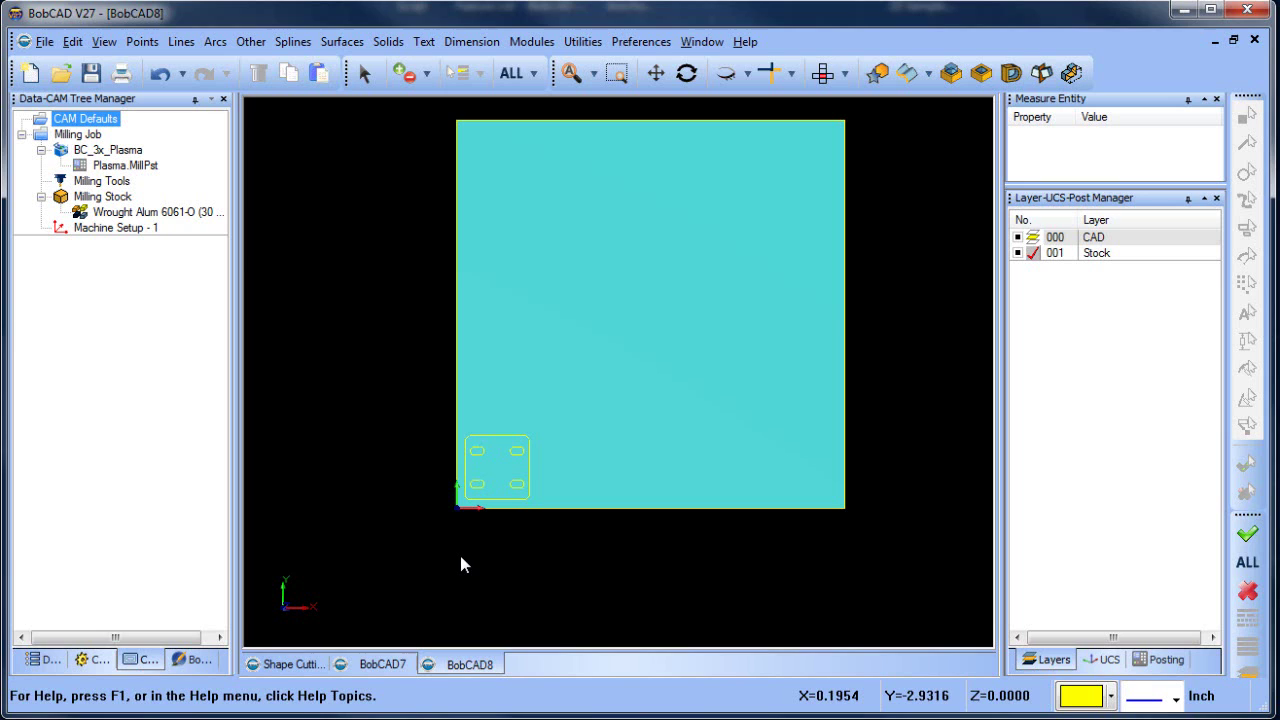
- Raise the Milling Stock transparency and zoom in on the part beneath it
right_click(120, 197)
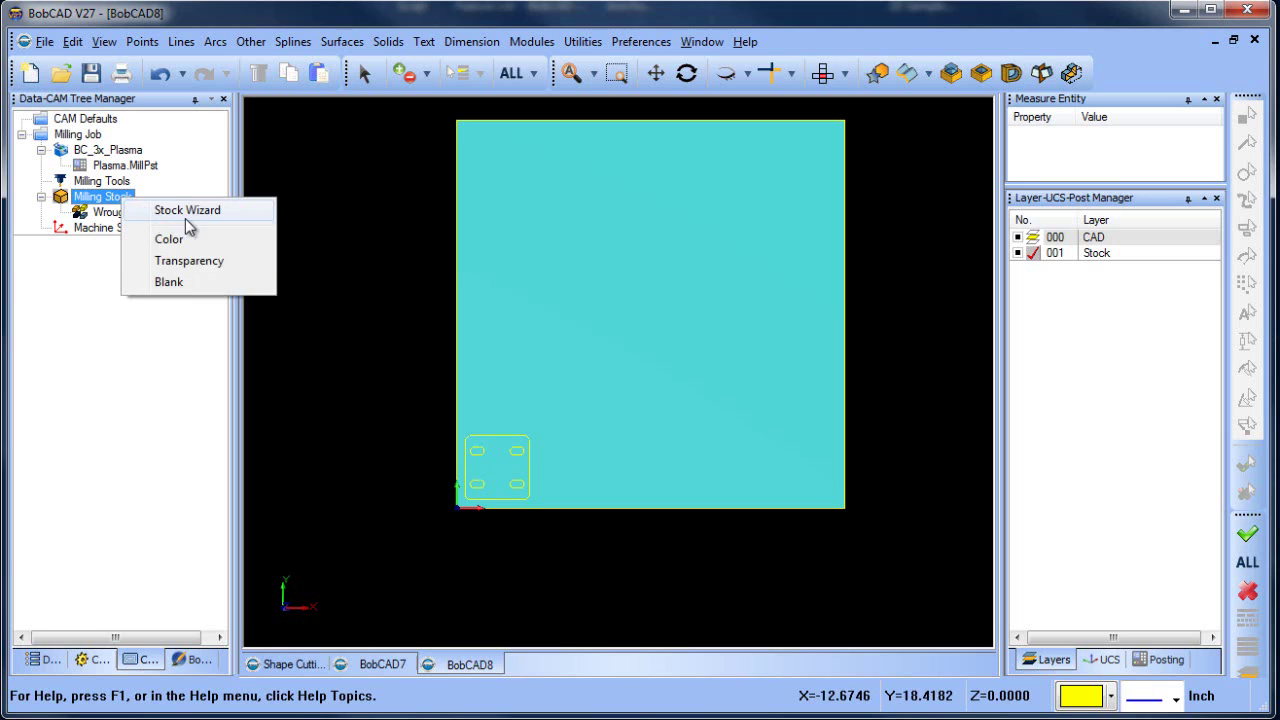
left_click(189, 261)
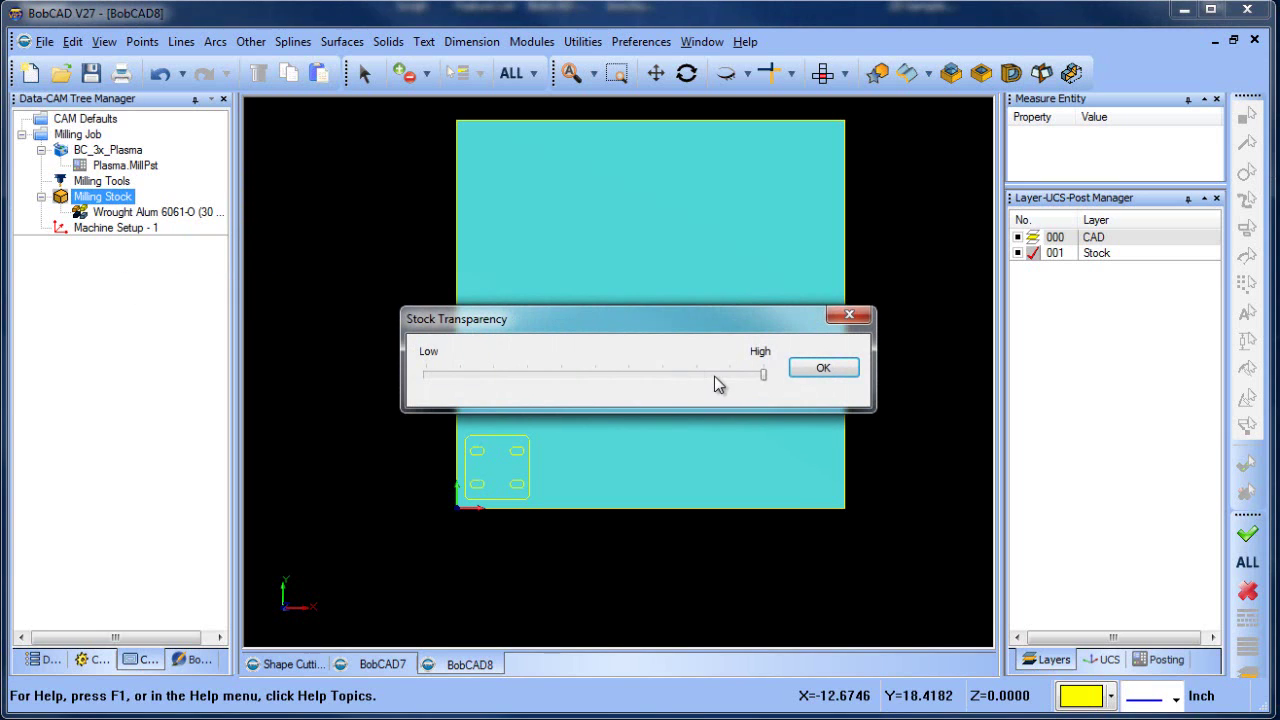
left_click(749, 375)
left_click(822, 368)
scroll(604, 432, "up", 1)
middle_click_drag(578, 463, 616, 409)
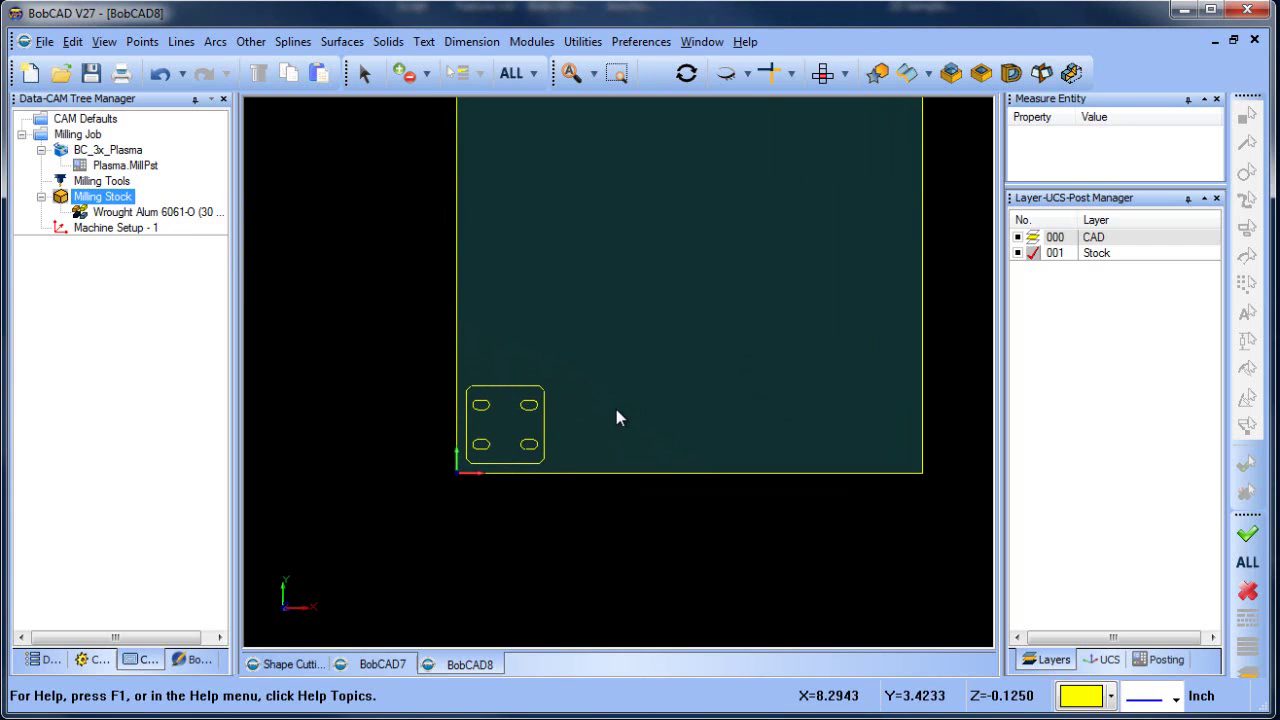
scroll(588, 420, "up", 2)
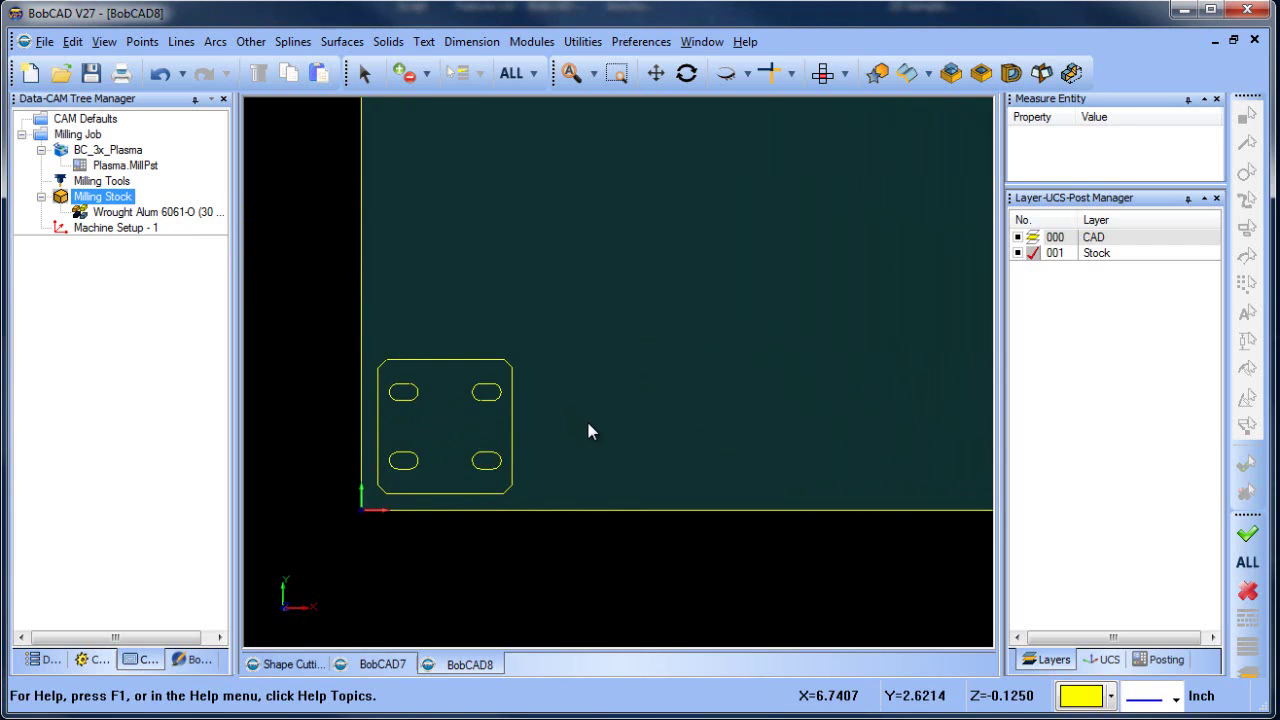
scroll(588, 428, "up", 1)
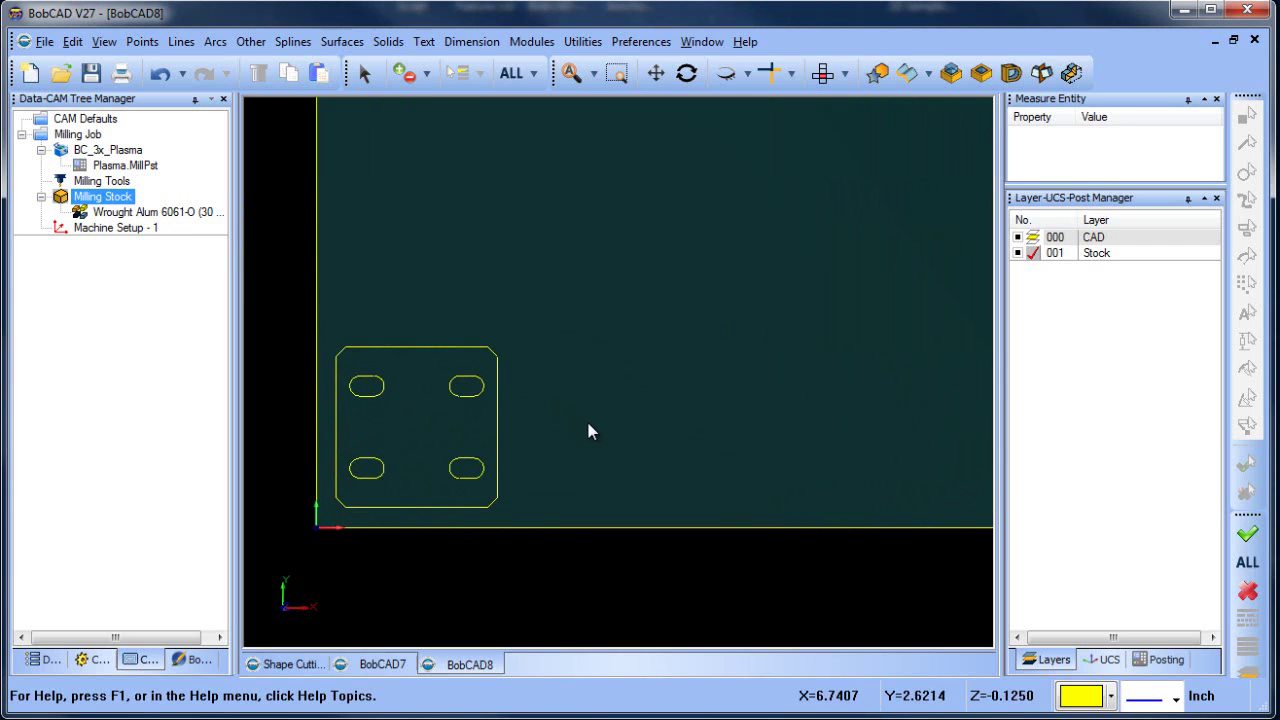
- Copy the hole-cutting Feature 2 Axis from BobCAD7 into BobCAD8's Machine Setup - 1
left_click(294, 664)
left_click(384, 666)
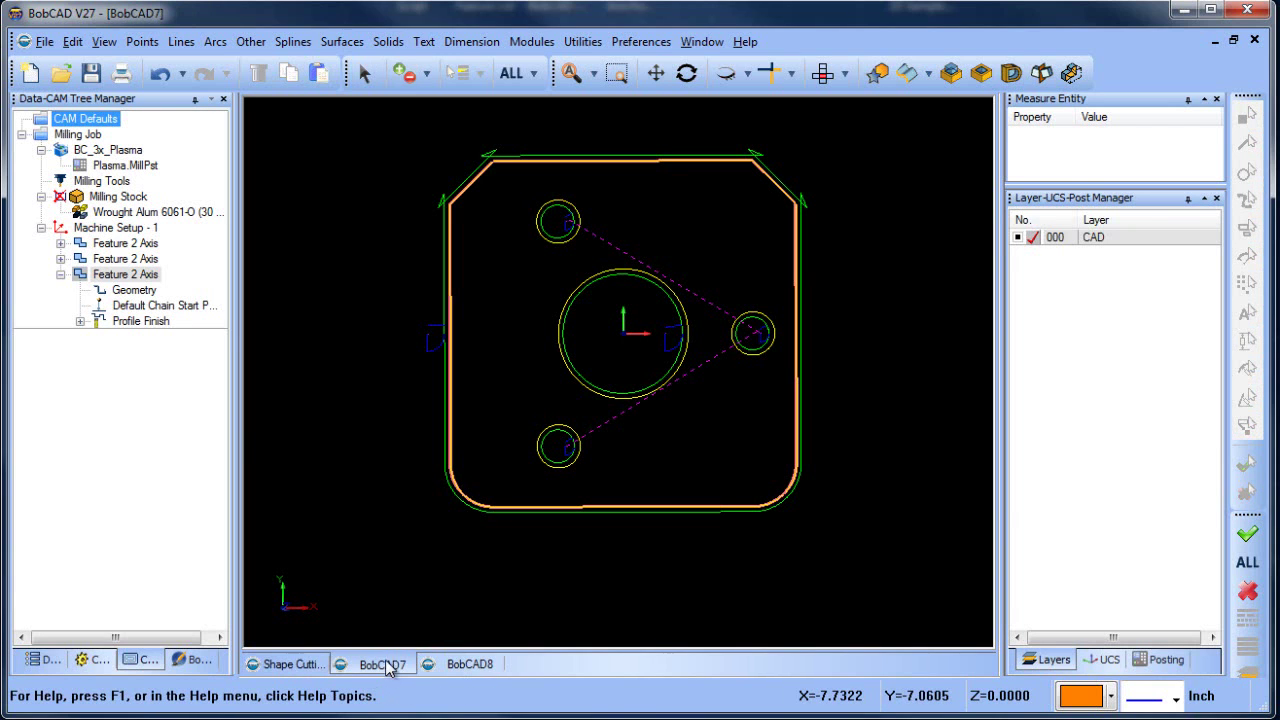
left_click(135, 292)
left_click(133, 277)
left_click(115, 259)
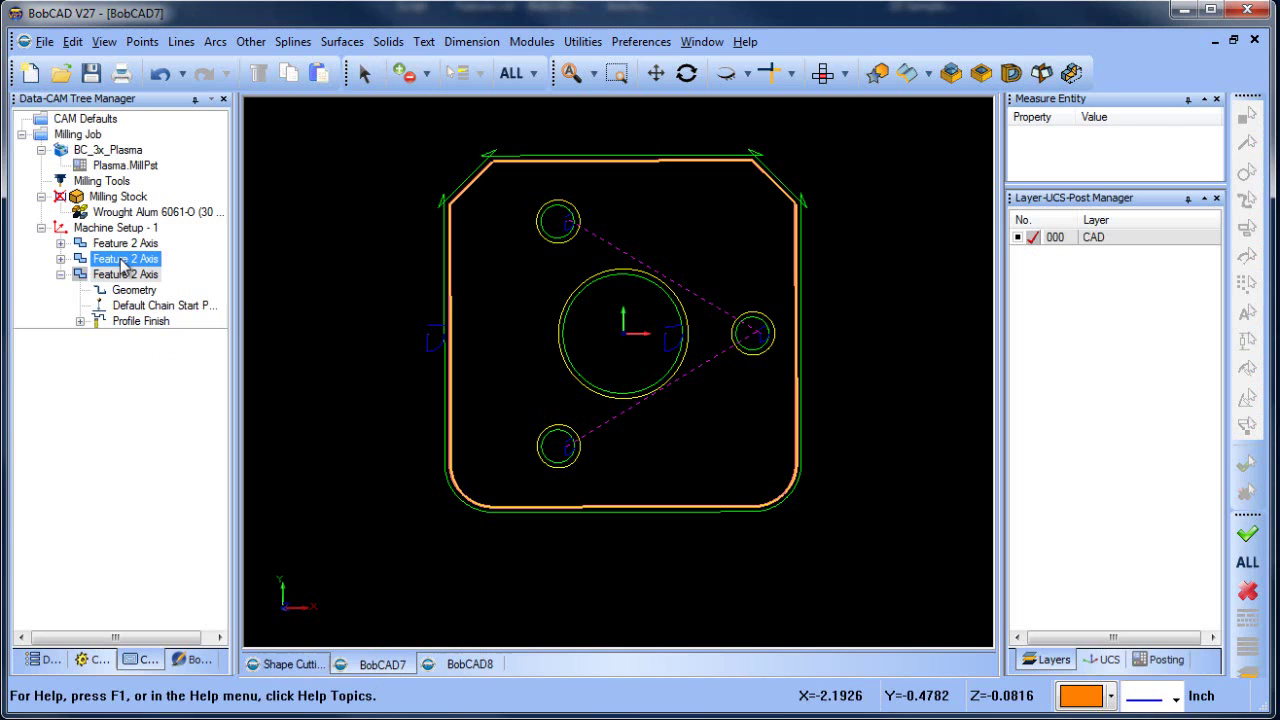
right_click(120, 259)
left_click(470, 664)
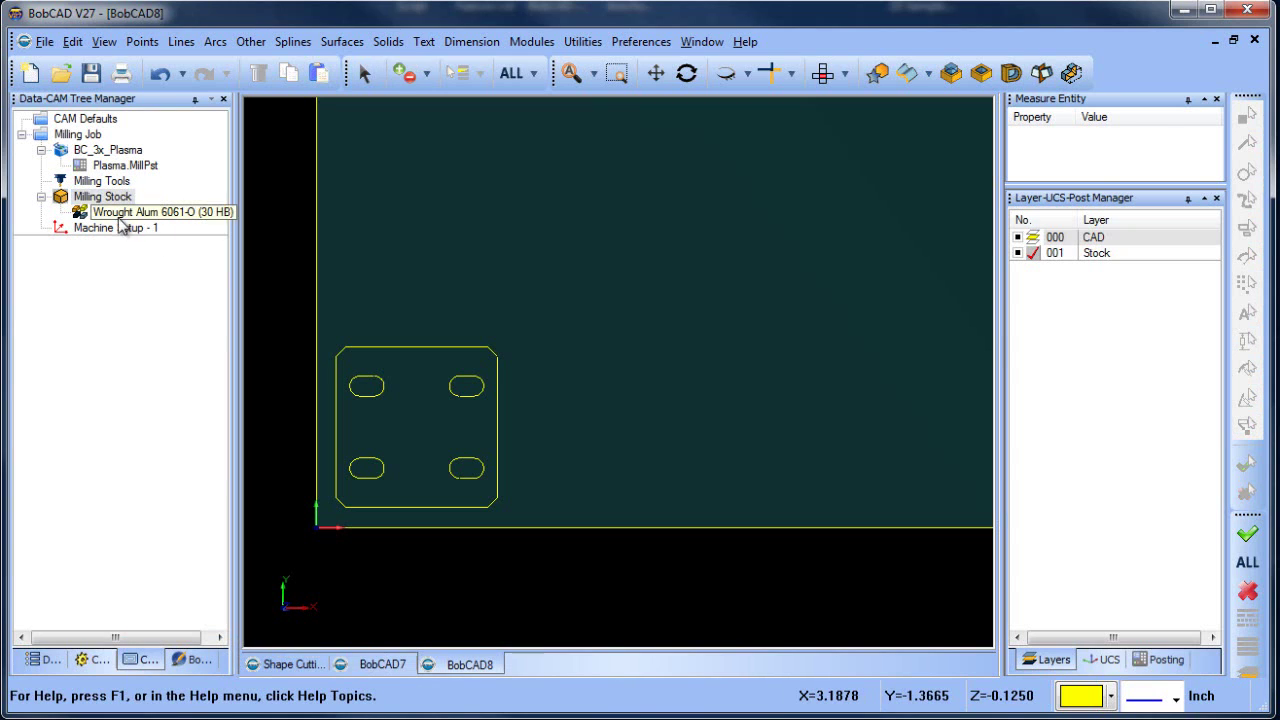
left_click(120, 229)
right_click(120, 229)
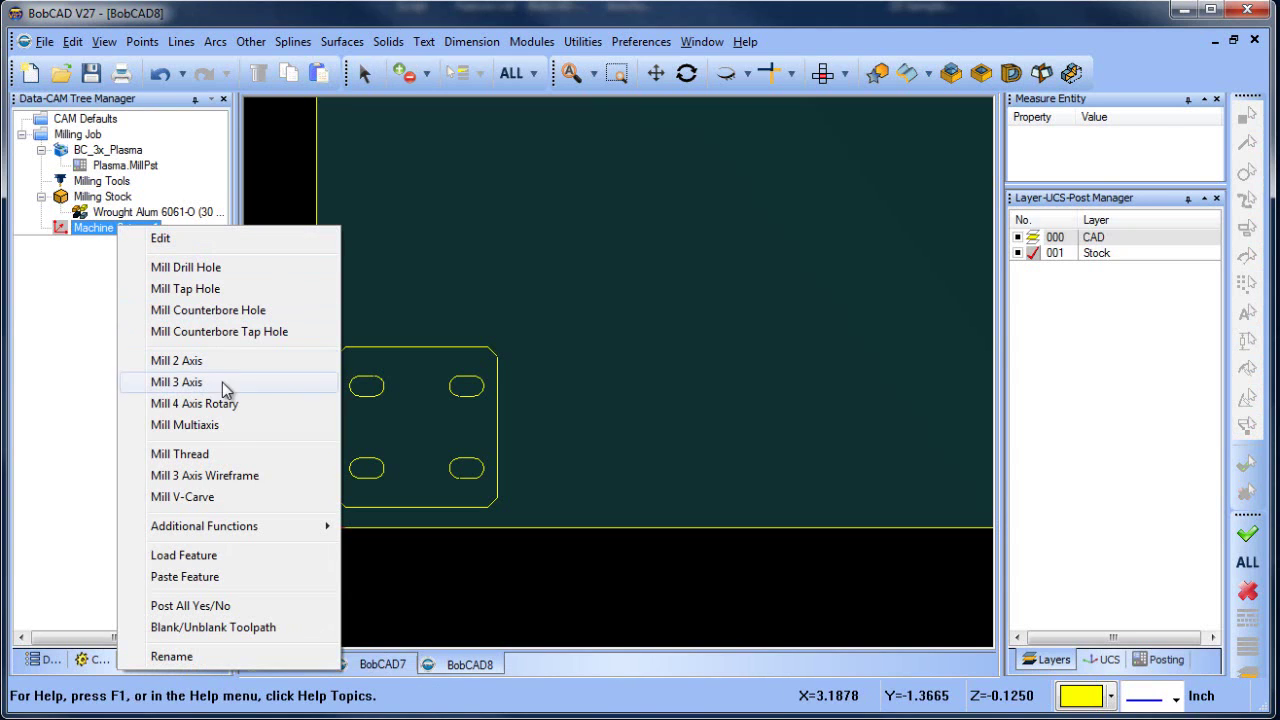
left_click(230, 574)
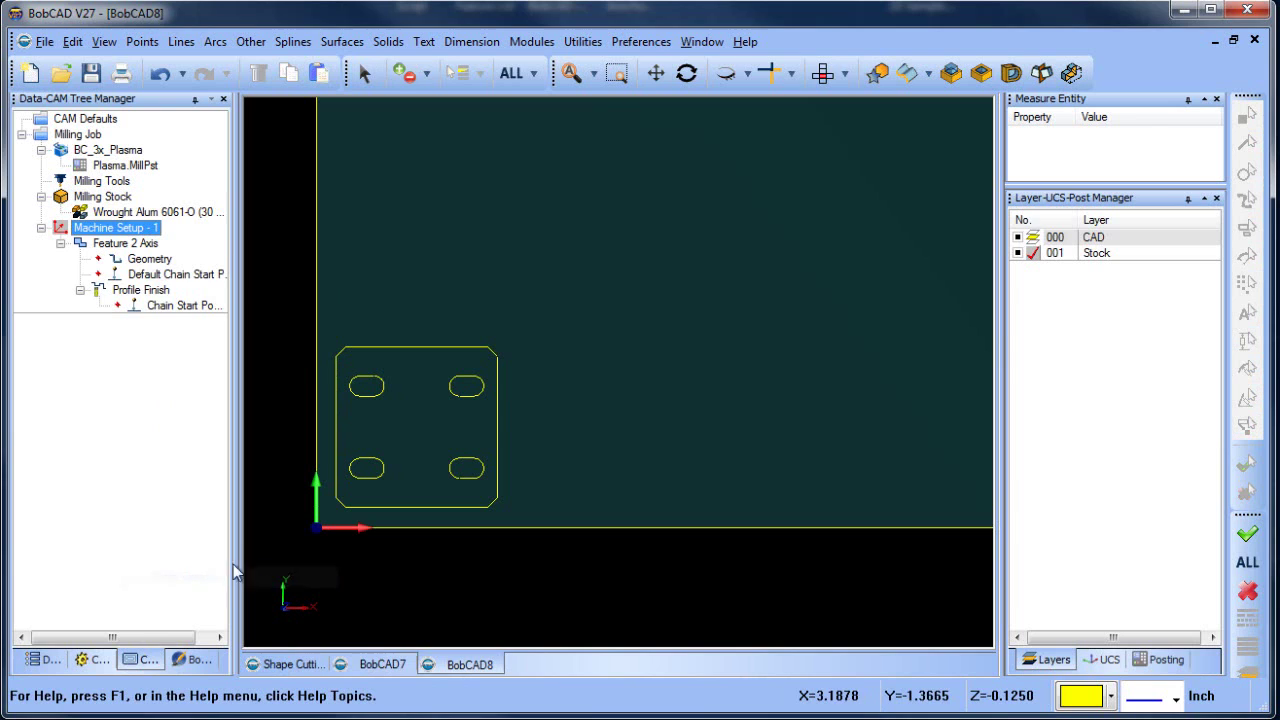
- Reselect the pasted feature's geometry as the four slots
right_click(160, 274)
left_click(195, 266)
left_click(466, 386)
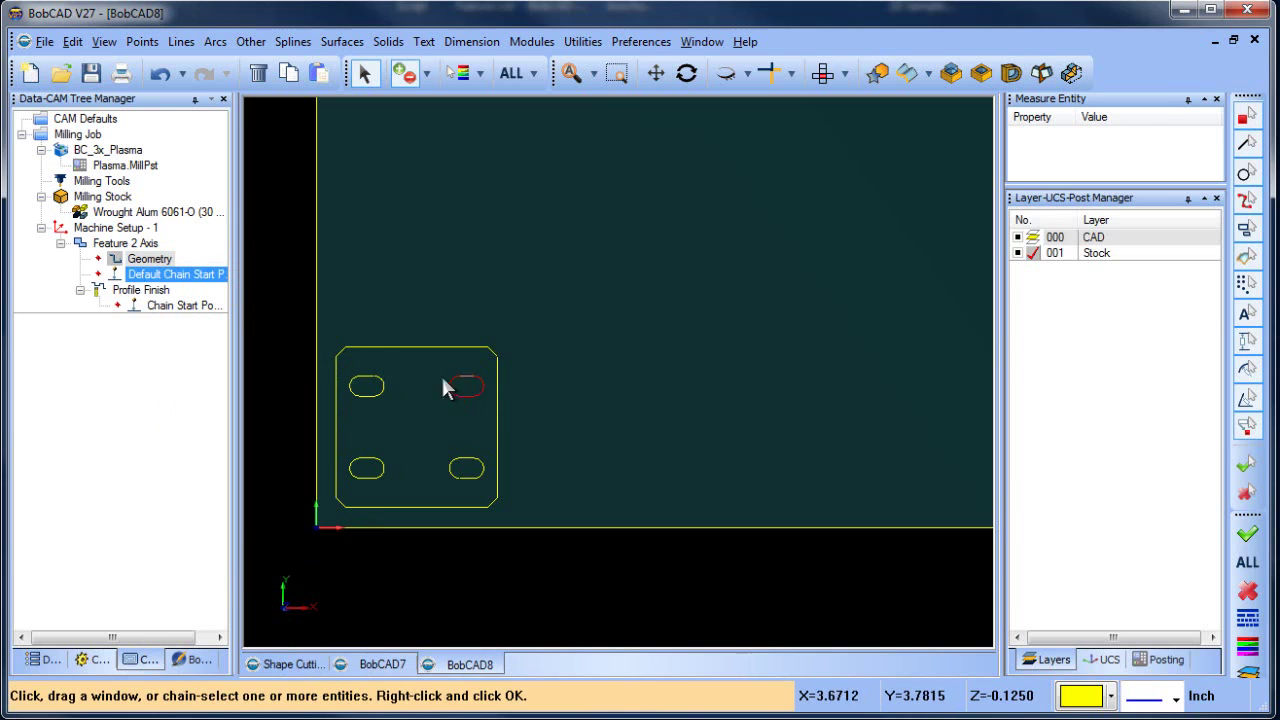
left_click(366, 384)
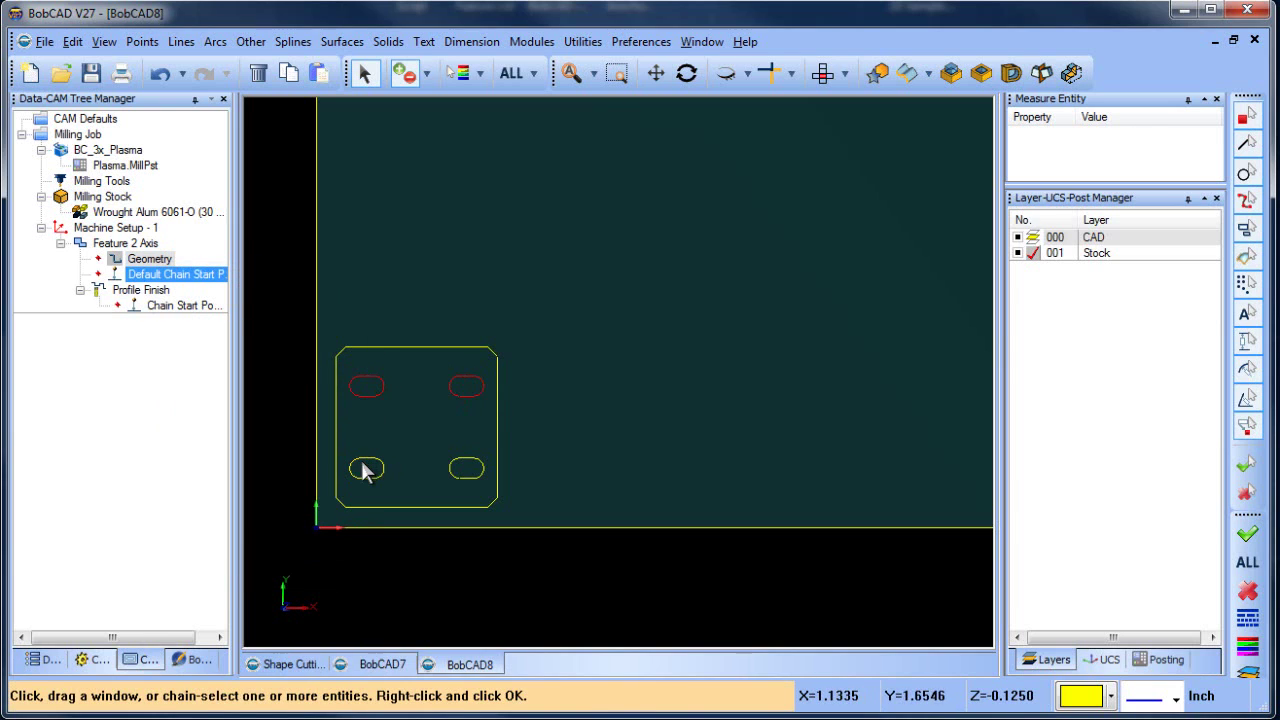
left_click(366, 467)
left_click(466, 468)
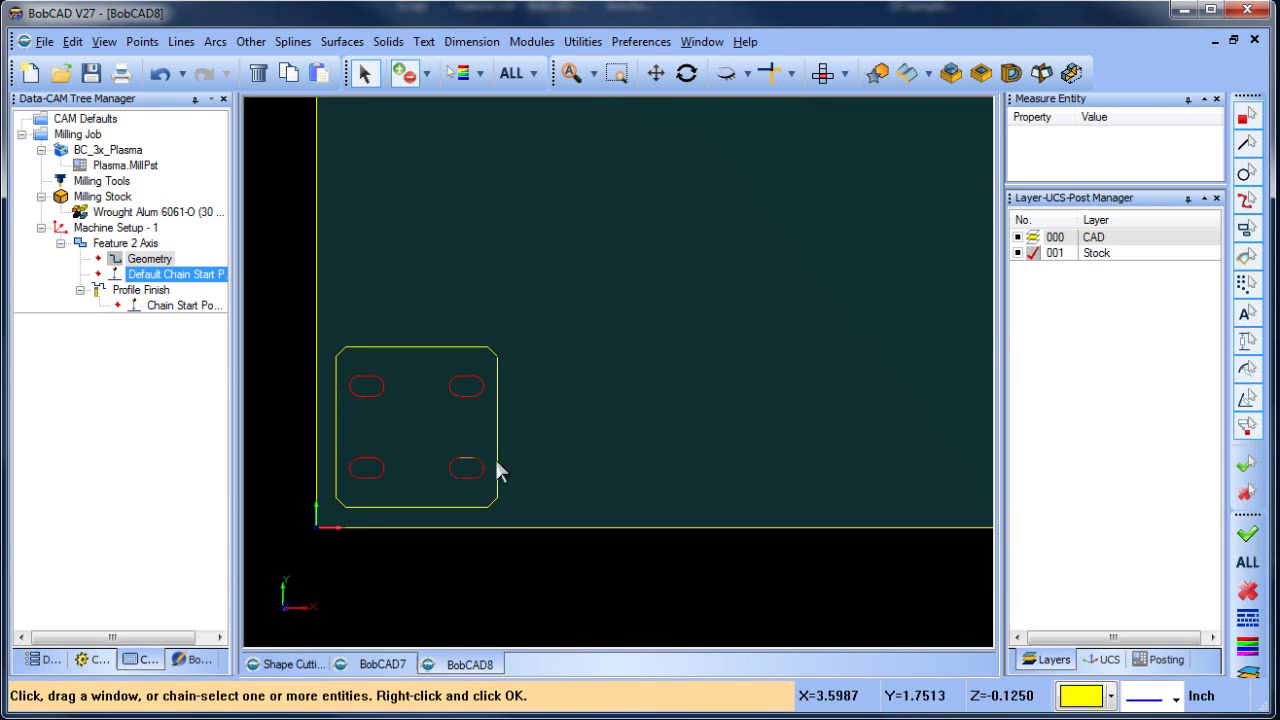
right_click(560, 430)
left_click(589, 411)
right_click(145, 290)
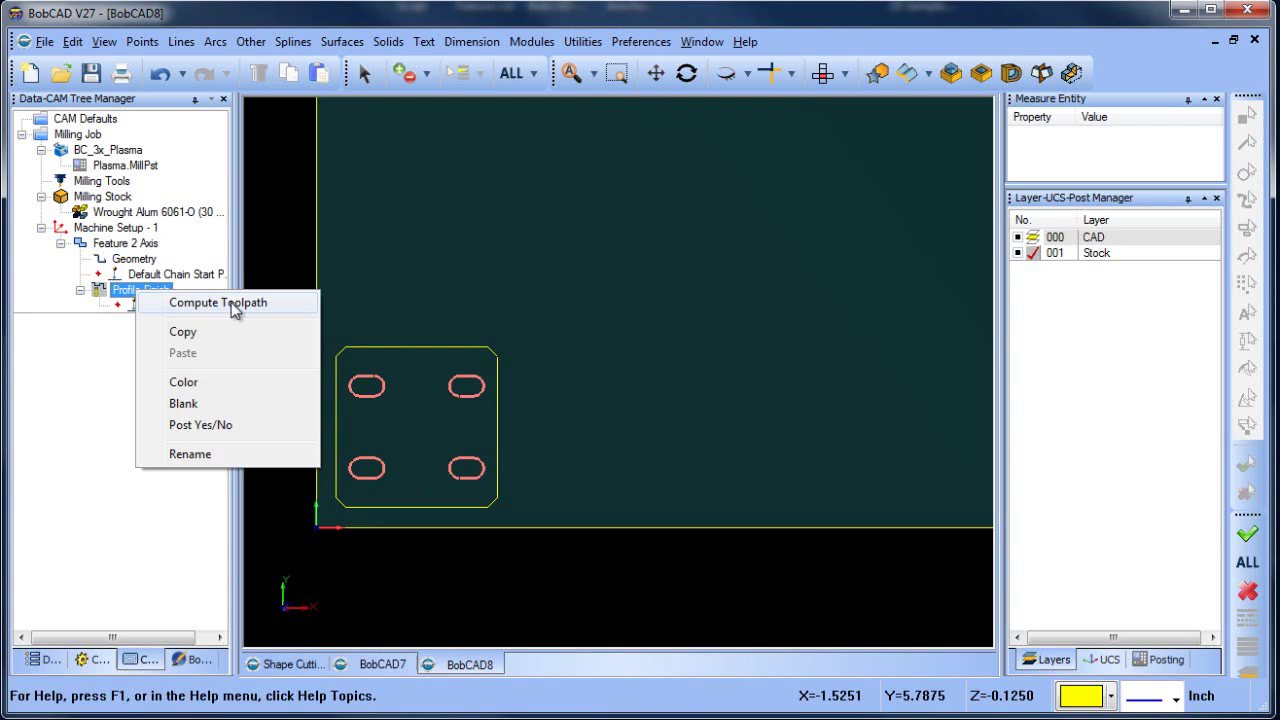
- Compute the Profile Finish toolpath for the four slots
left_click(231, 303)
scroll(508, 390, "up", 2)
scroll(480, 412, "up", 3)
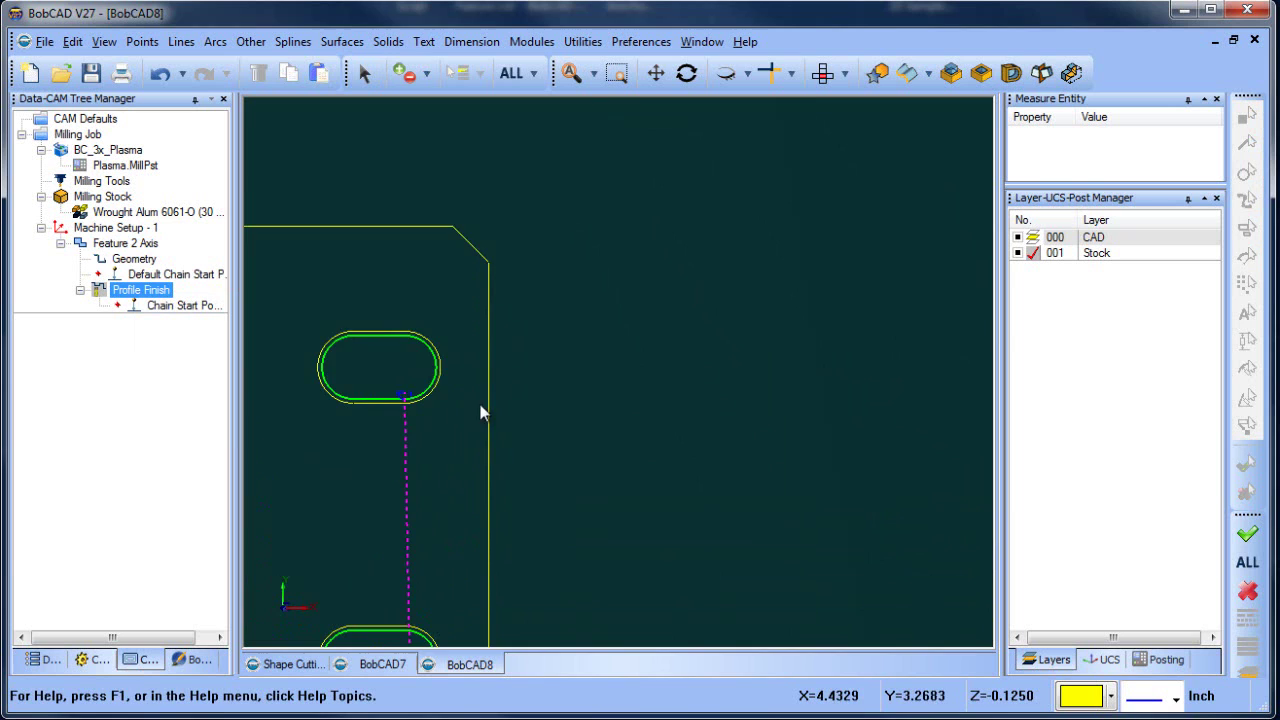
scroll(428, 415, "down", 5)
scroll(440, 410, "down", 2)
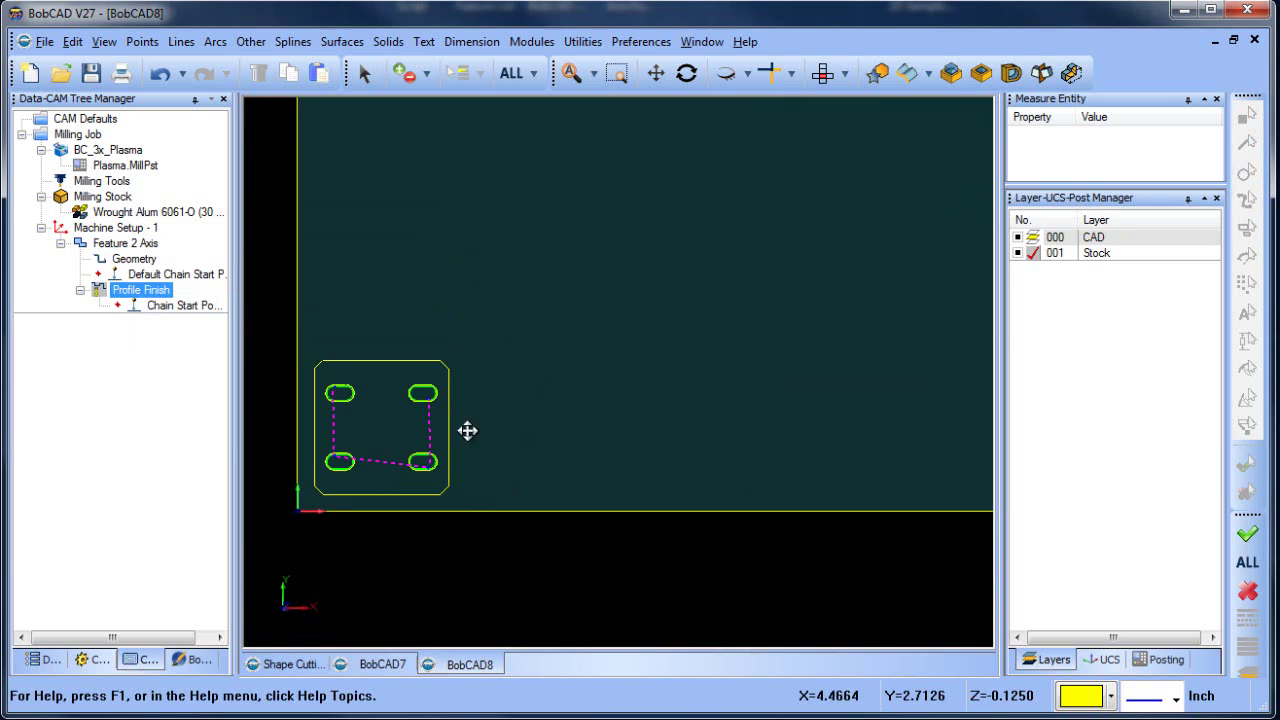
middle_click_drag(466, 429, 534, 380)
- Paste a copy of the slot feature, reselect the outer profile as its geometry, and compute it
left_click(138, 276)
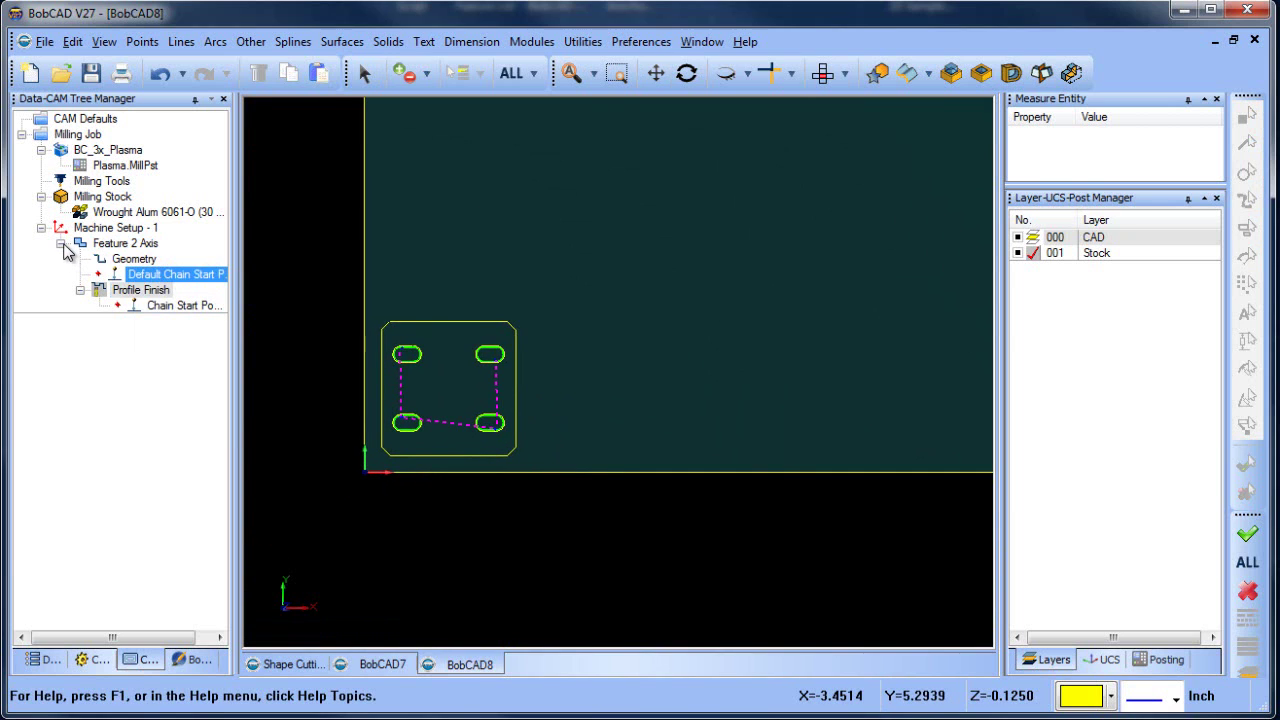
left_click(62, 244)
right_click(104, 244)
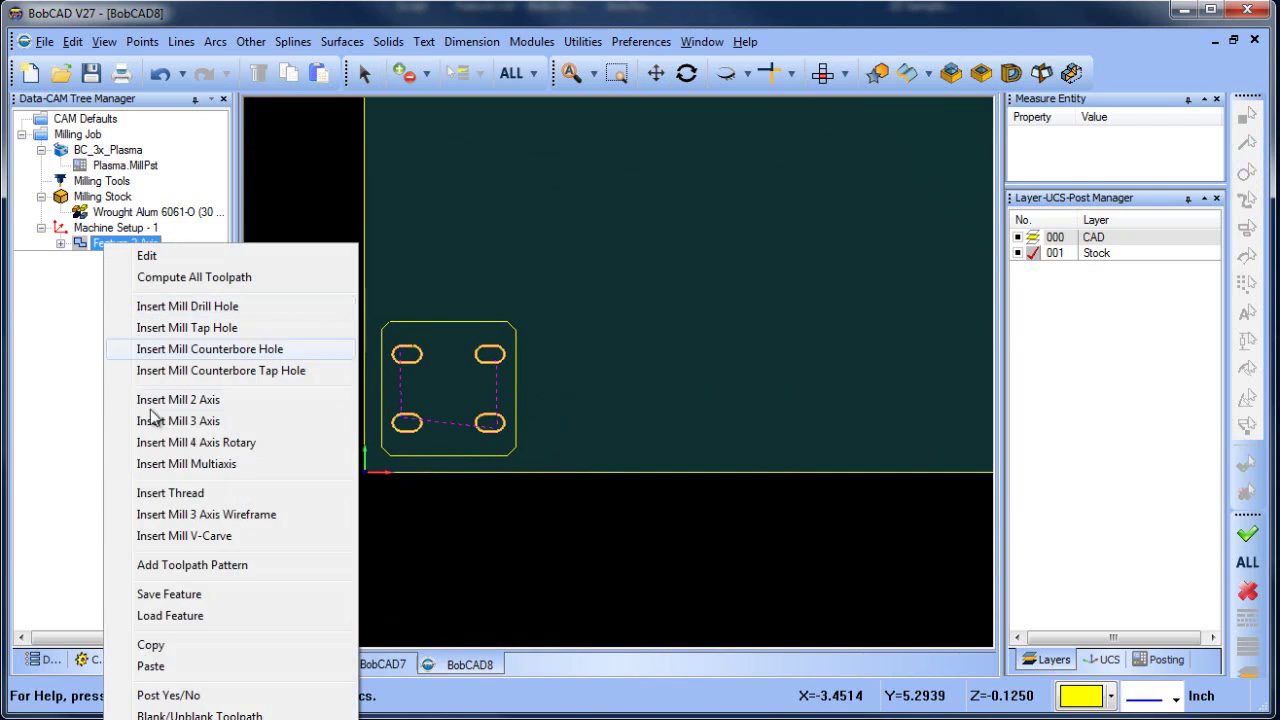
left_click(176, 672)
right_click(175, 274)
left_click(203, 281)
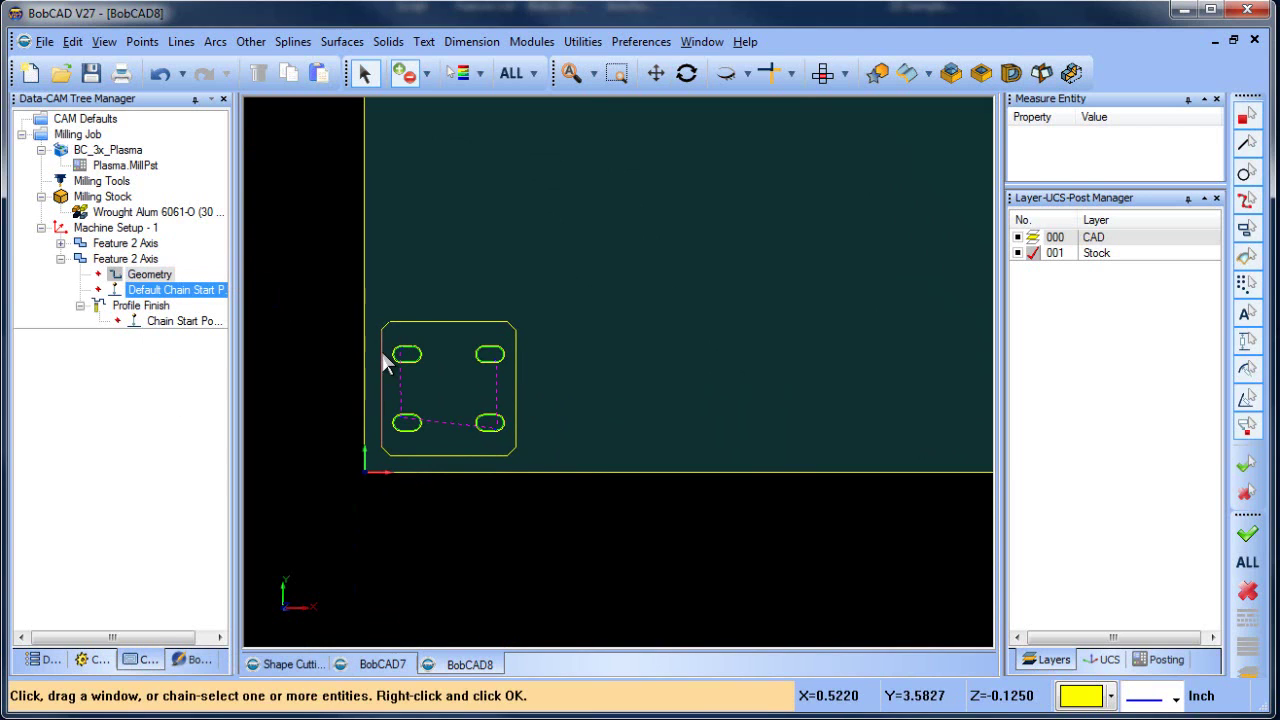
right_click(130, 306)
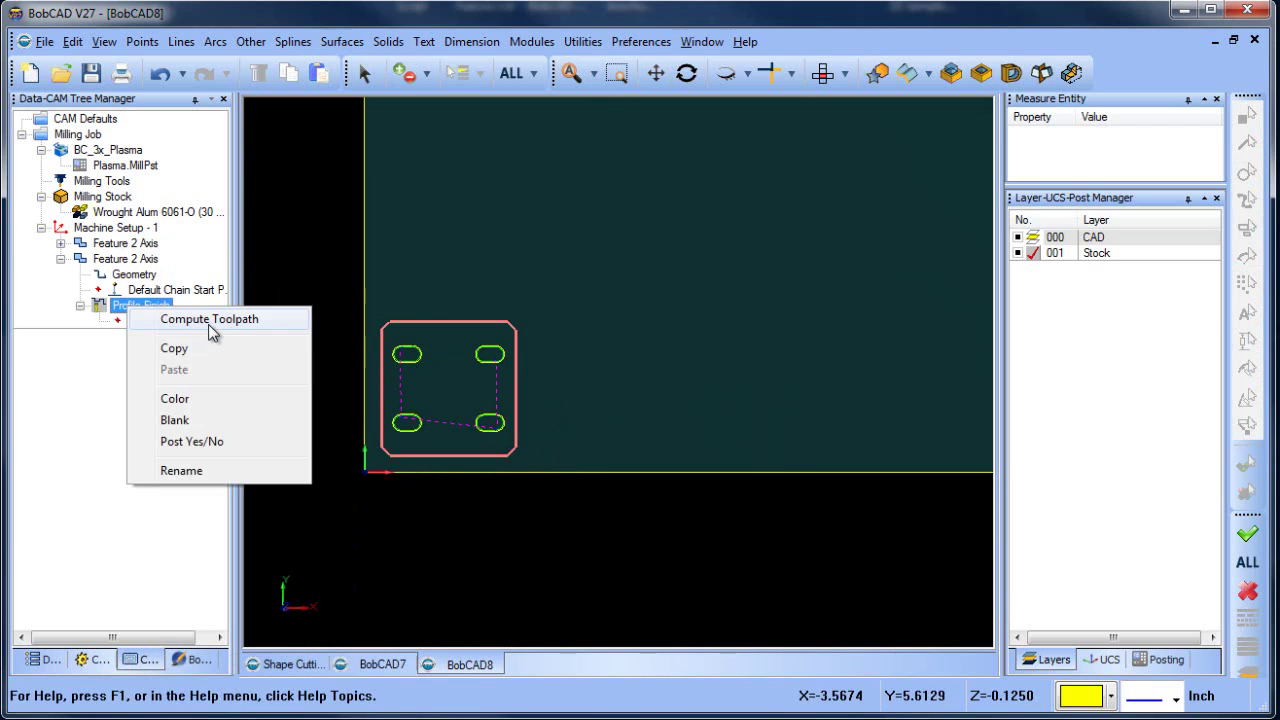
left_click(213, 319)
- Move the outer profile's chain start point partway down the left edge
scroll(447, 419, "up", 3)
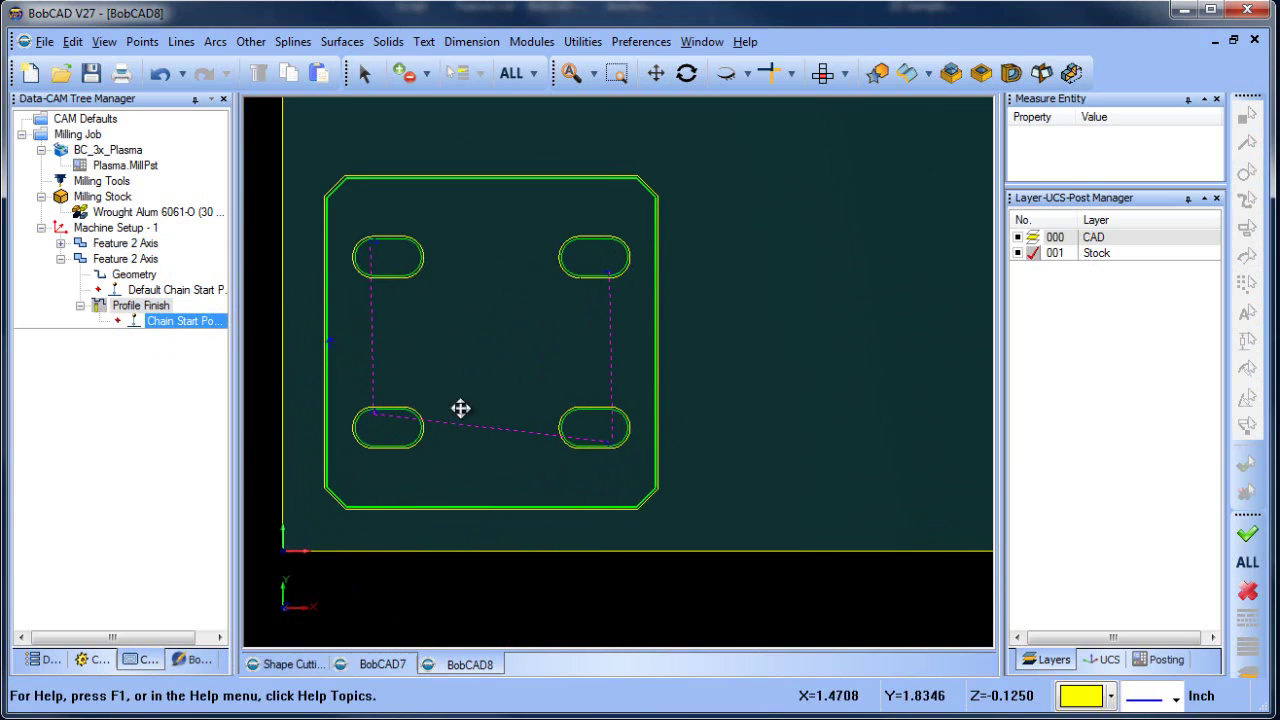
middle_click_drag(460, 408, 552, 408)
right_click(180, 289)
left_click(213, 302)
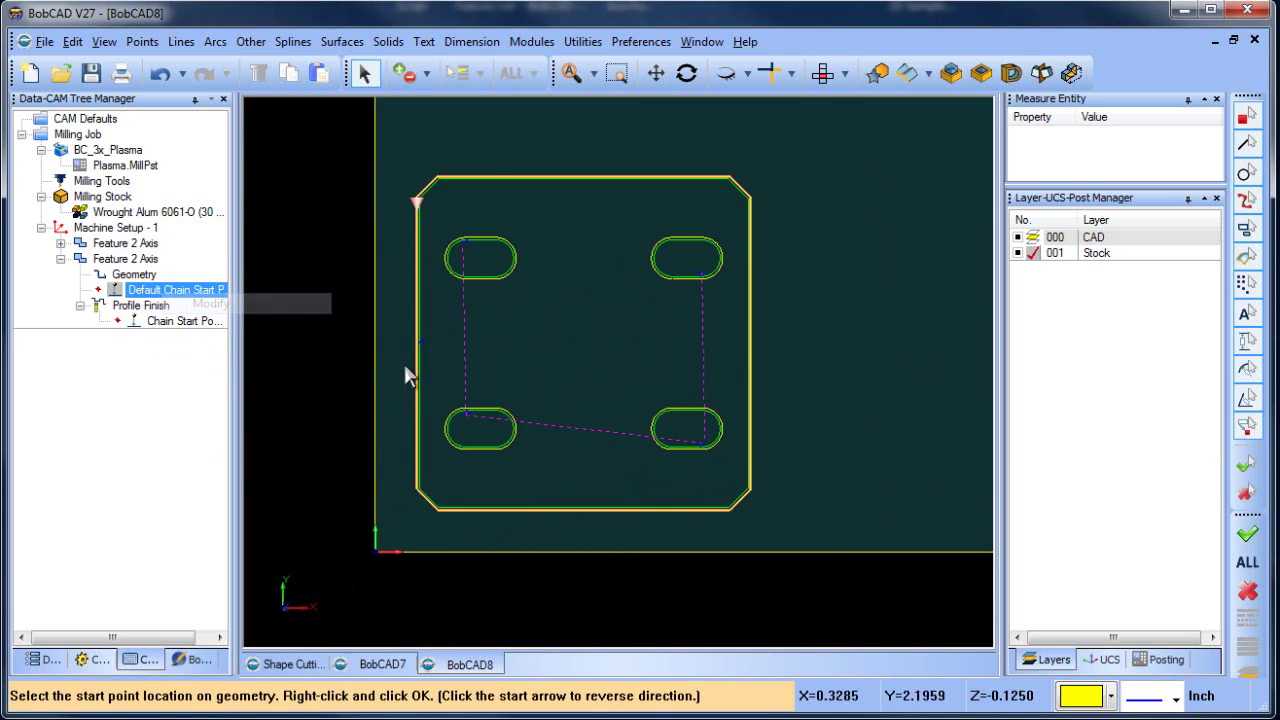
left_click(418, 350)
right_click(418, 380)
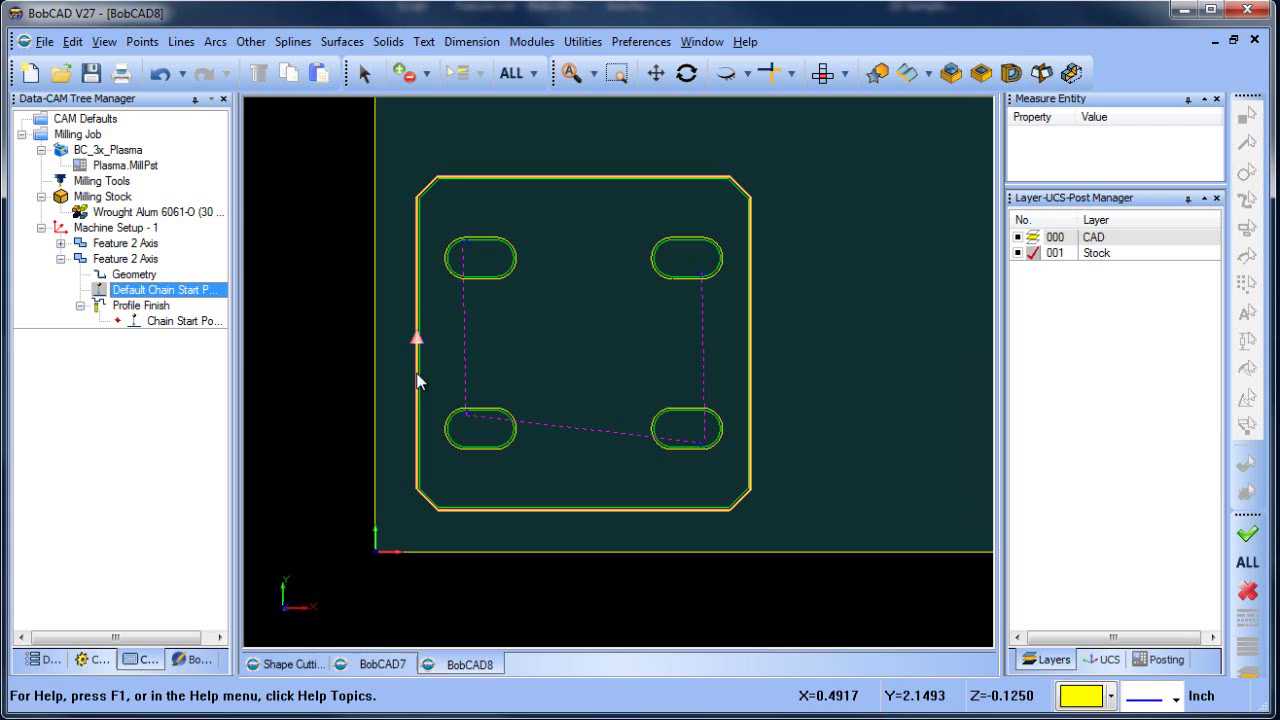
right_click(128, 252)
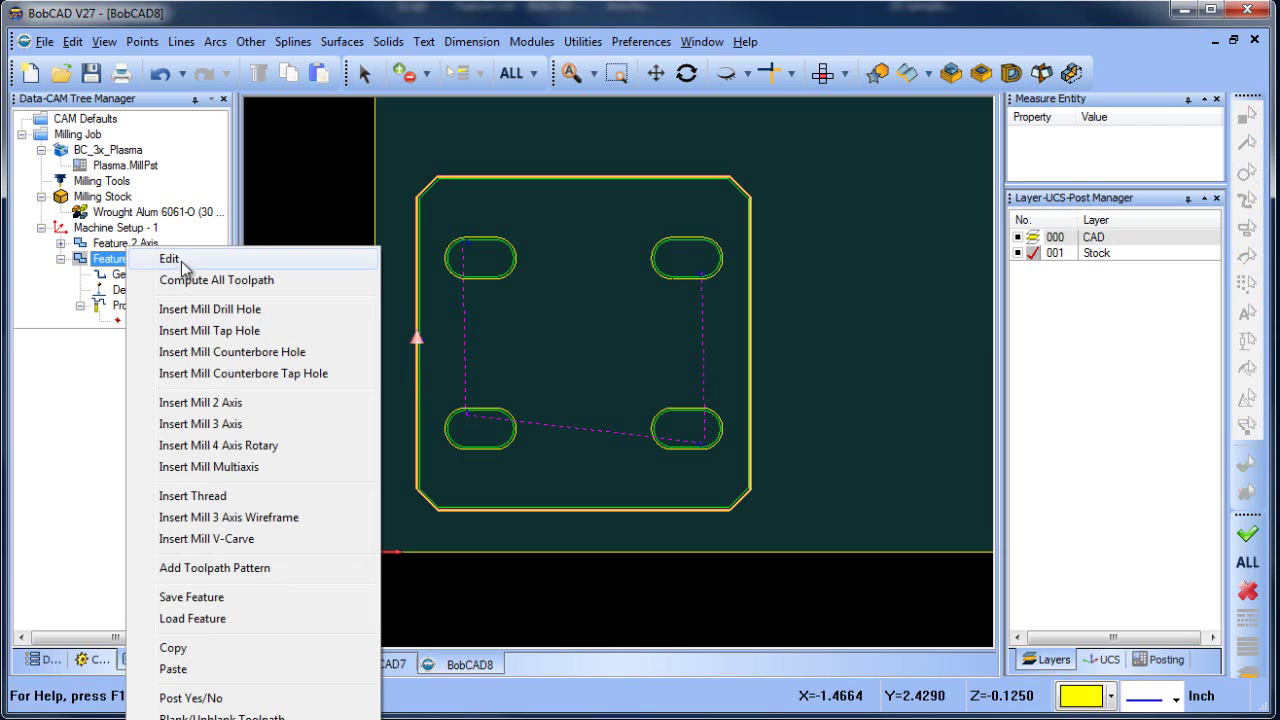
- Set the outer profile's external corners to Triangle with length .05 and recompute the toolpath
left_click(182, 263)
left_click(303, 200)
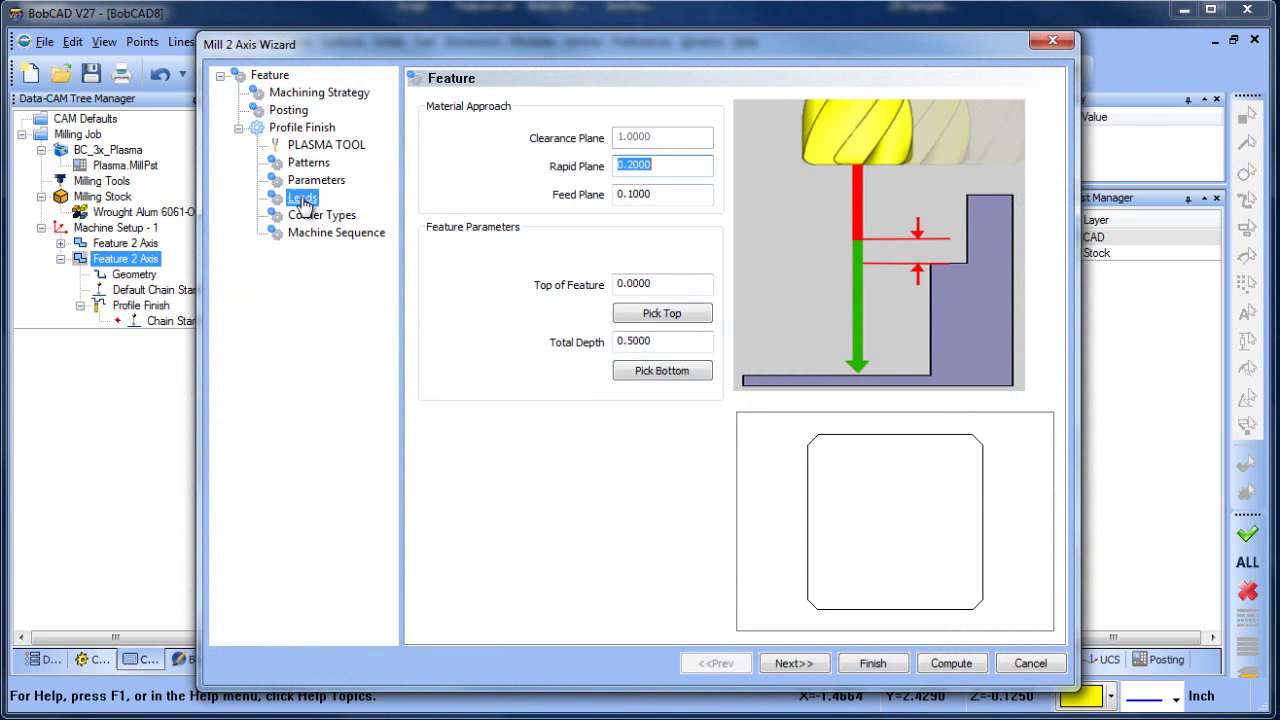
left_click(322, 215)
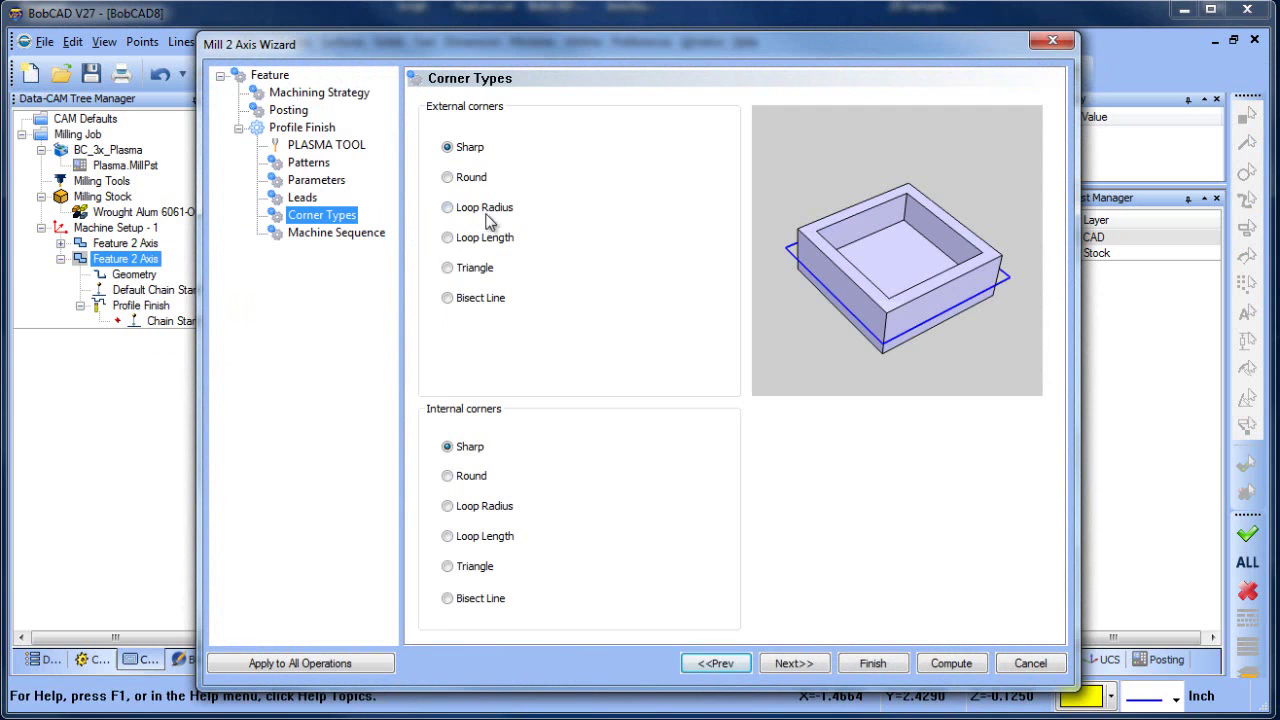
left_click(447, 268)
left_click_drag(704, 147, 598, 156)
type(".05")
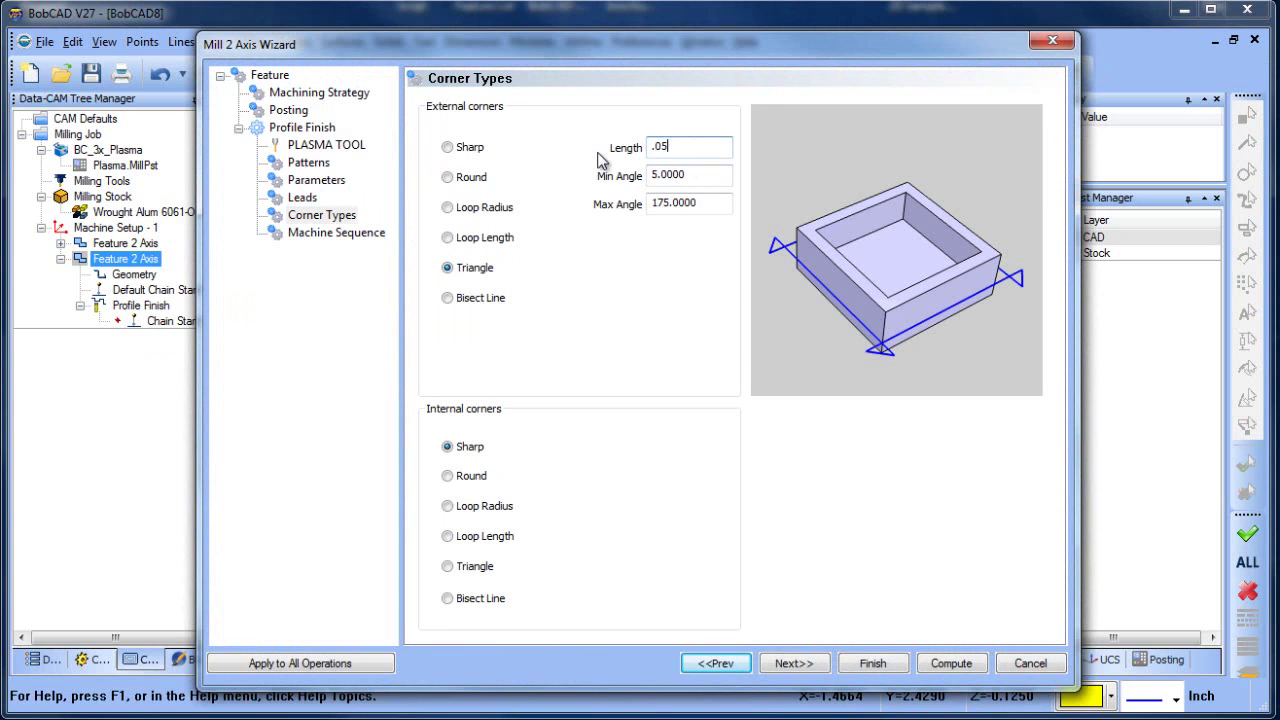
left_click(951, 663)
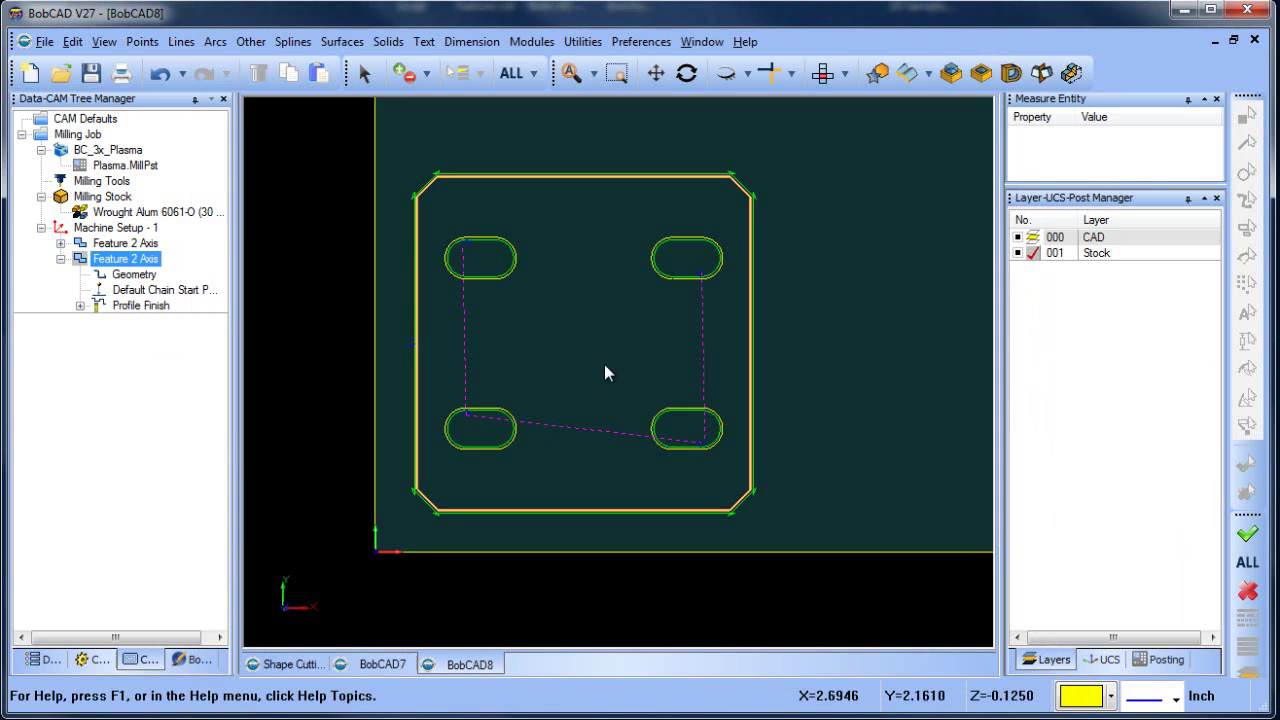
scroll(611, 364, "down", 6)
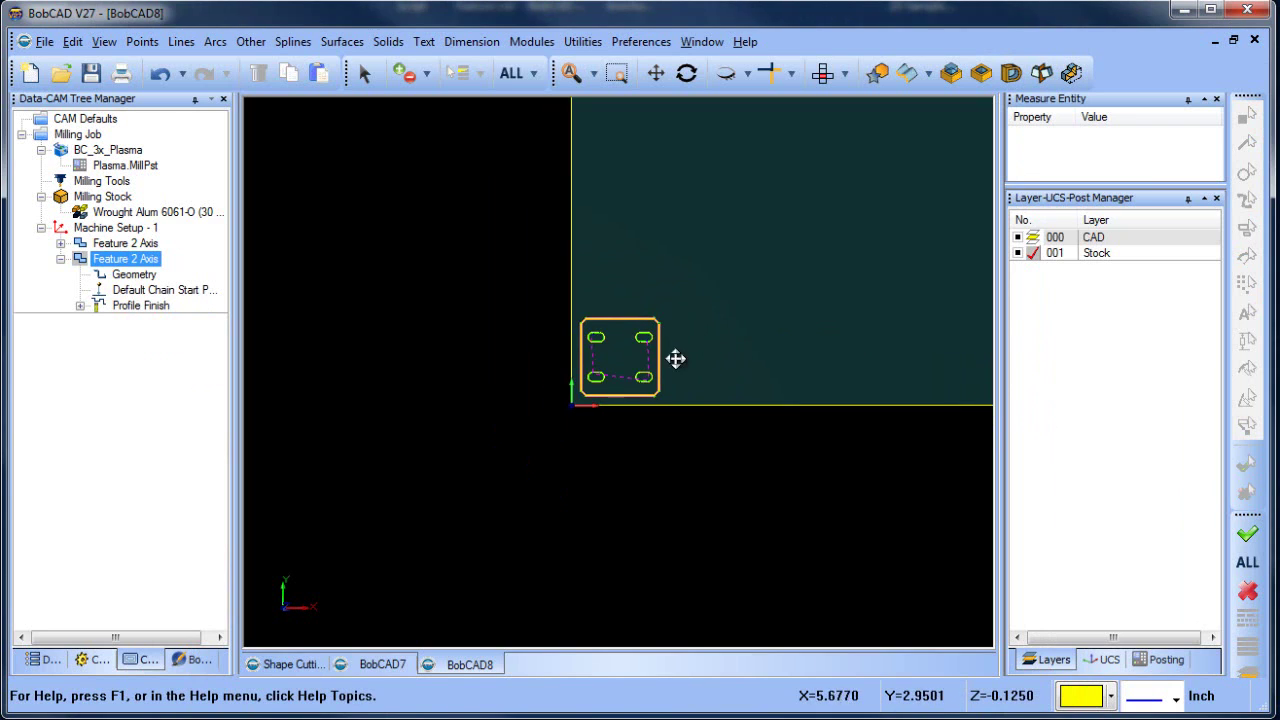
middle_click_drag(676, 358, 506, 460)
scroll(449, 437, "down", 2)
scroll(480, 451, "up", 1)
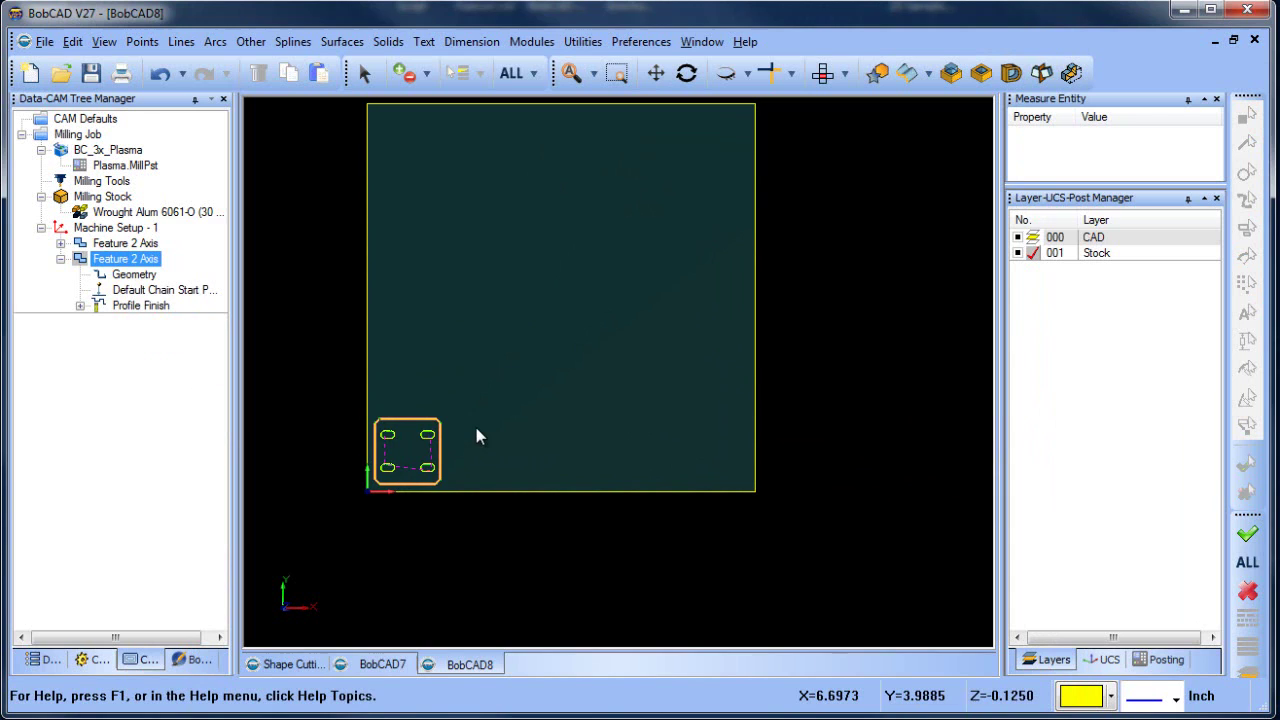
- Add an Array toolpath pattern to Machine Setup - 1 with 5-inch X/Y spacing and 3 copies
left_click(120, 228)
right_click(142, 226)
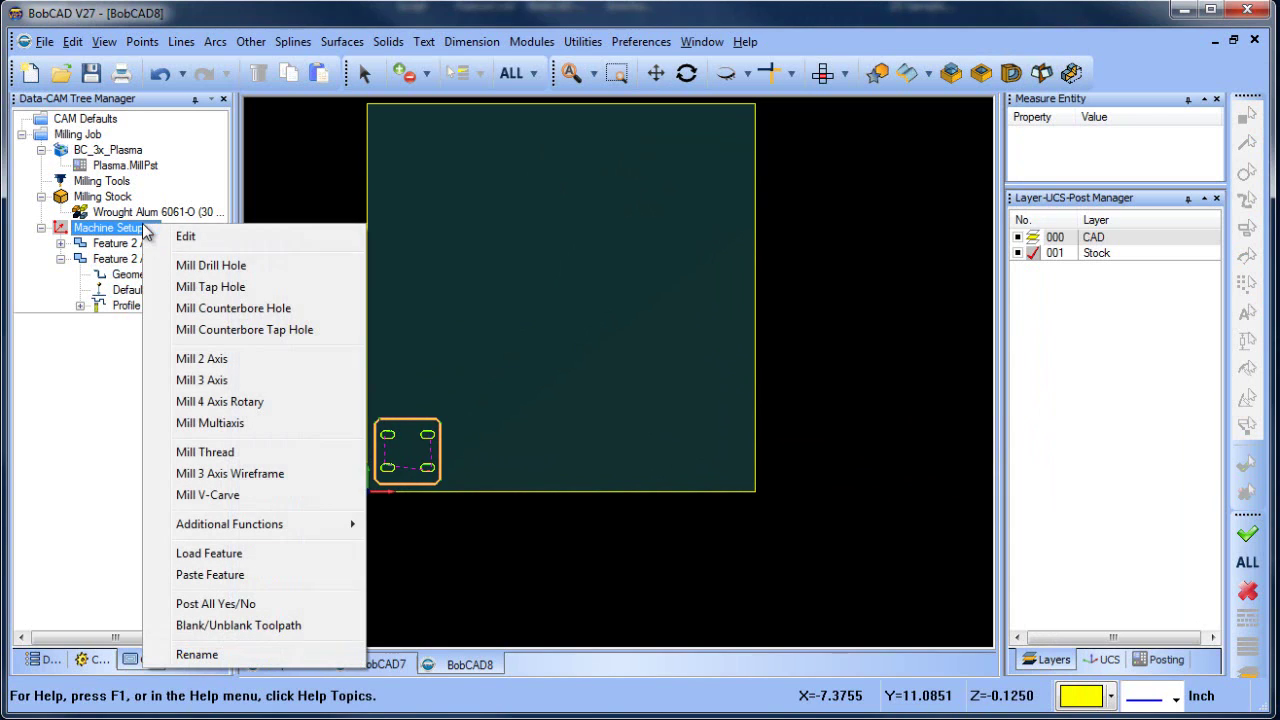
mouse_move(268, 524)
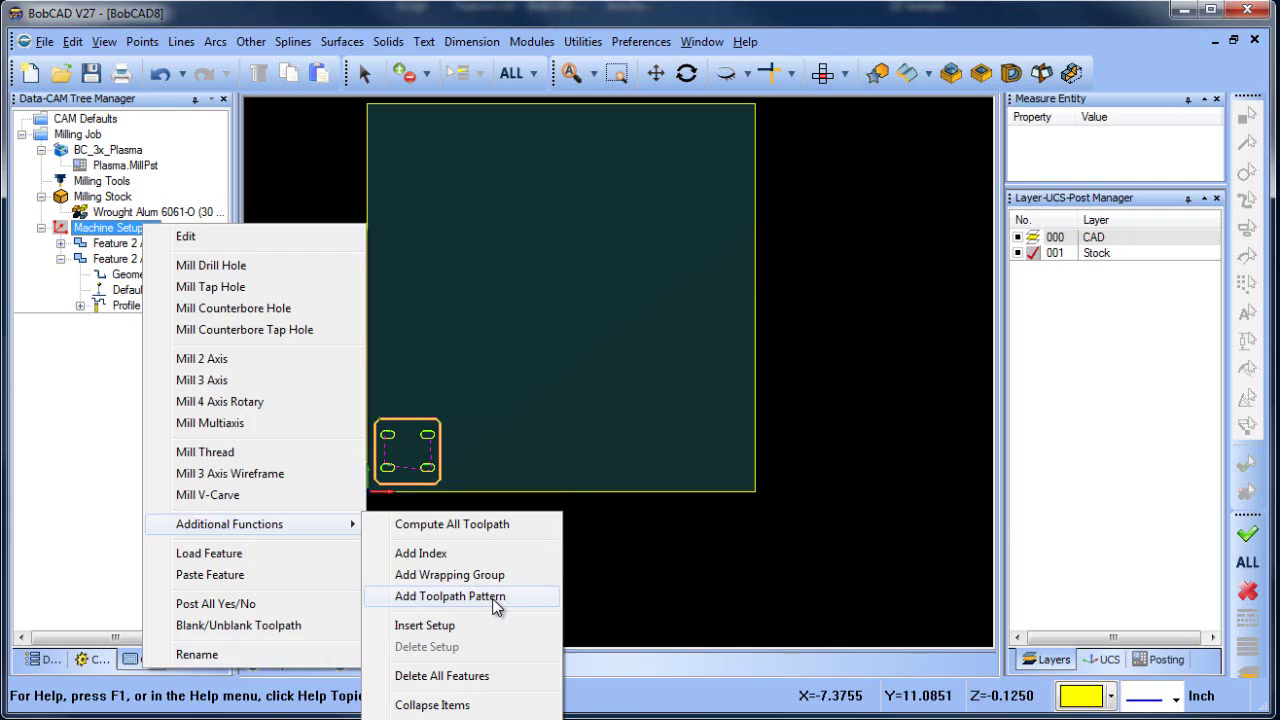
left_click(722, 543)
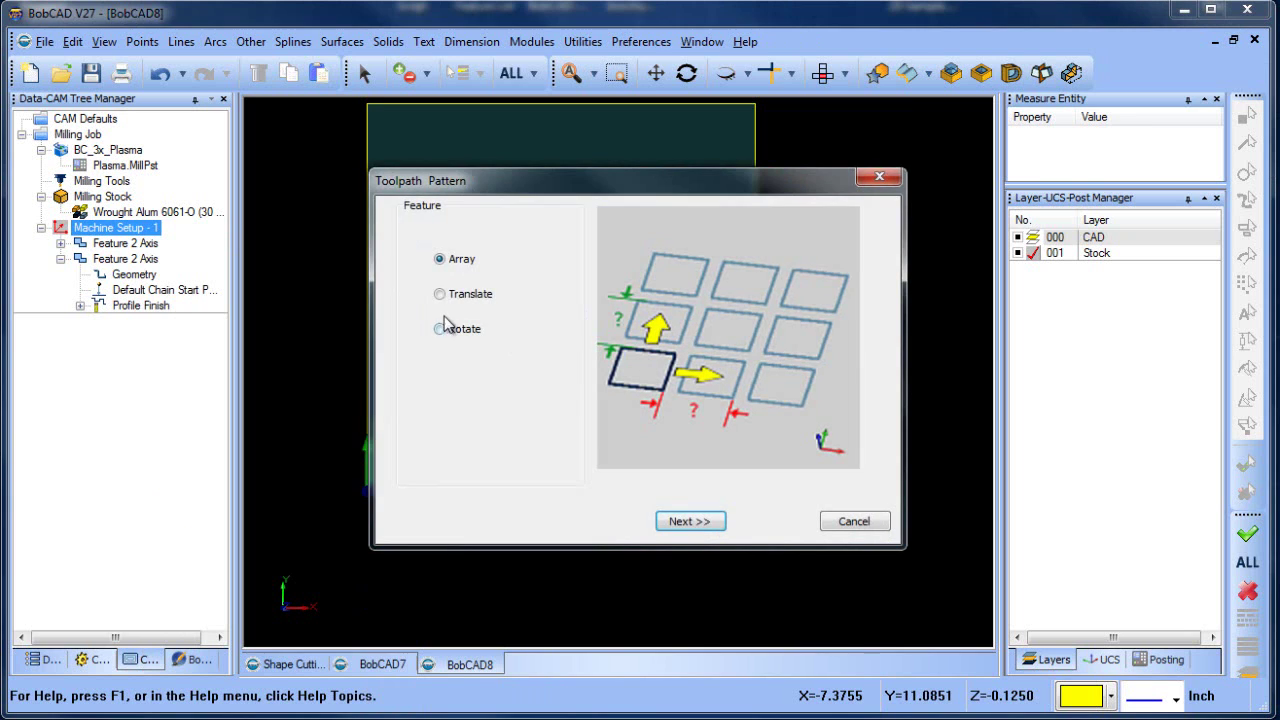
left_click(688, 521)
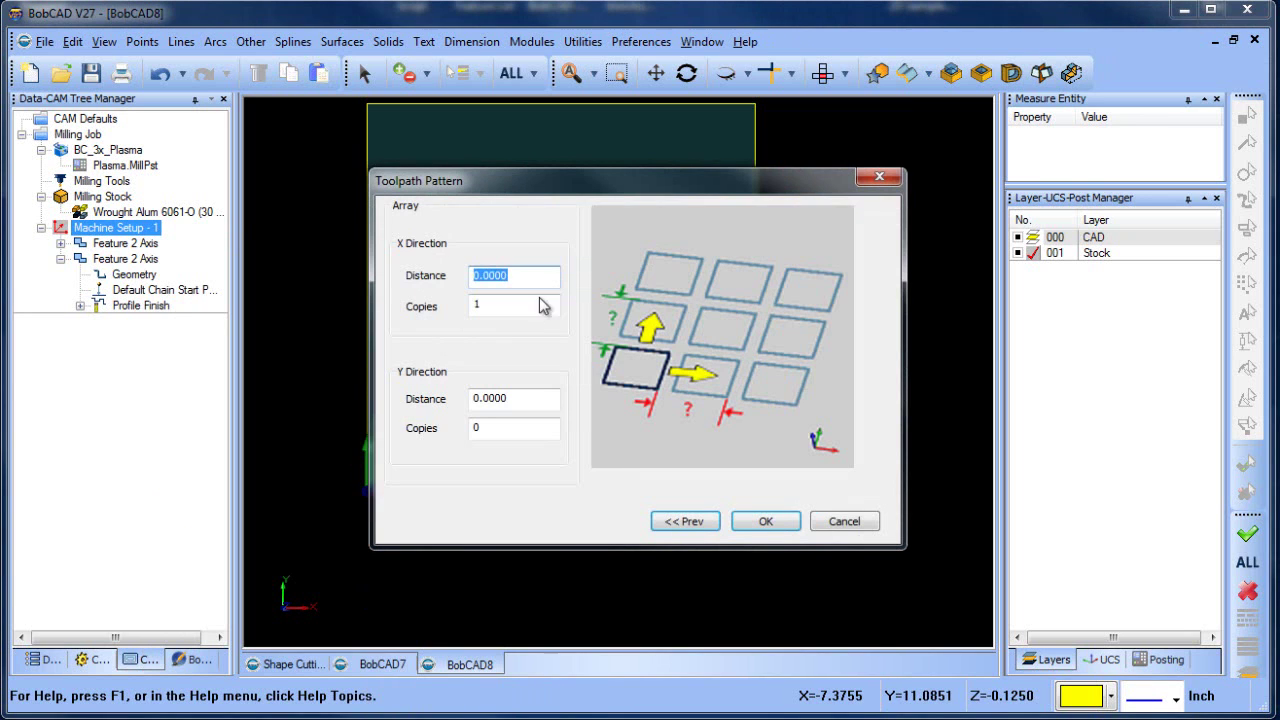
type("5")
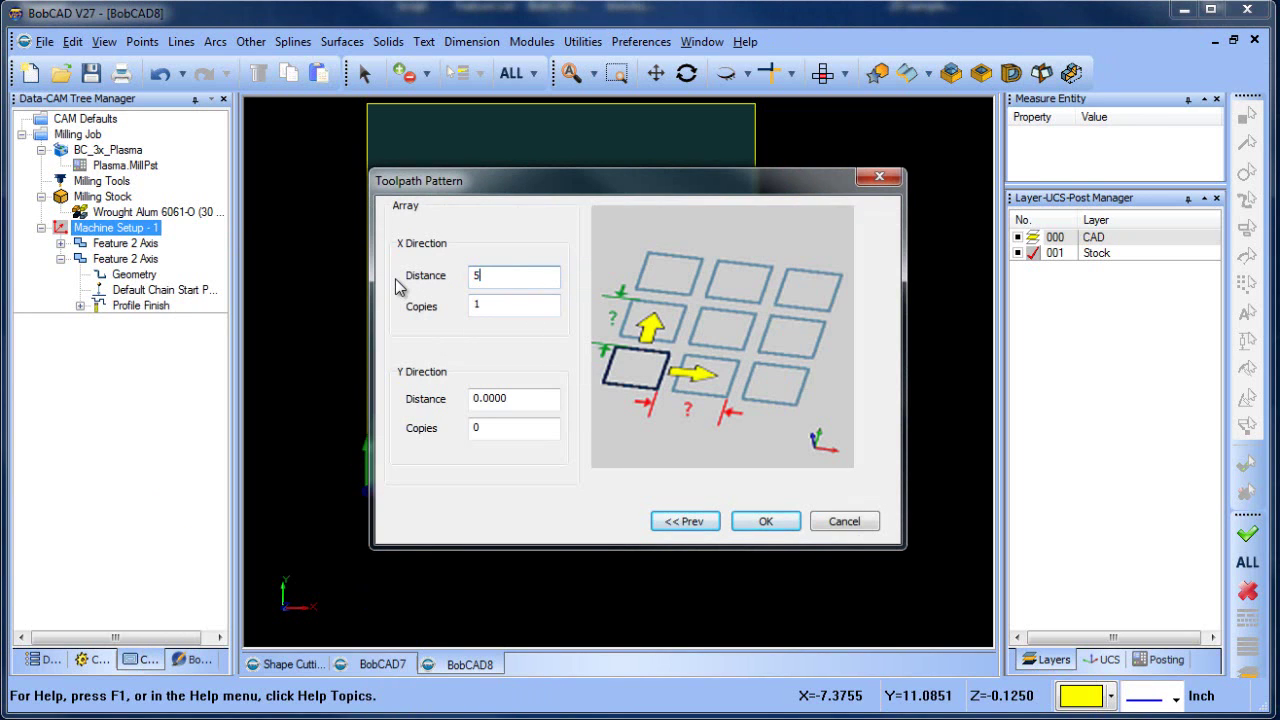
key("Tab")
key("Tab")
type("5")
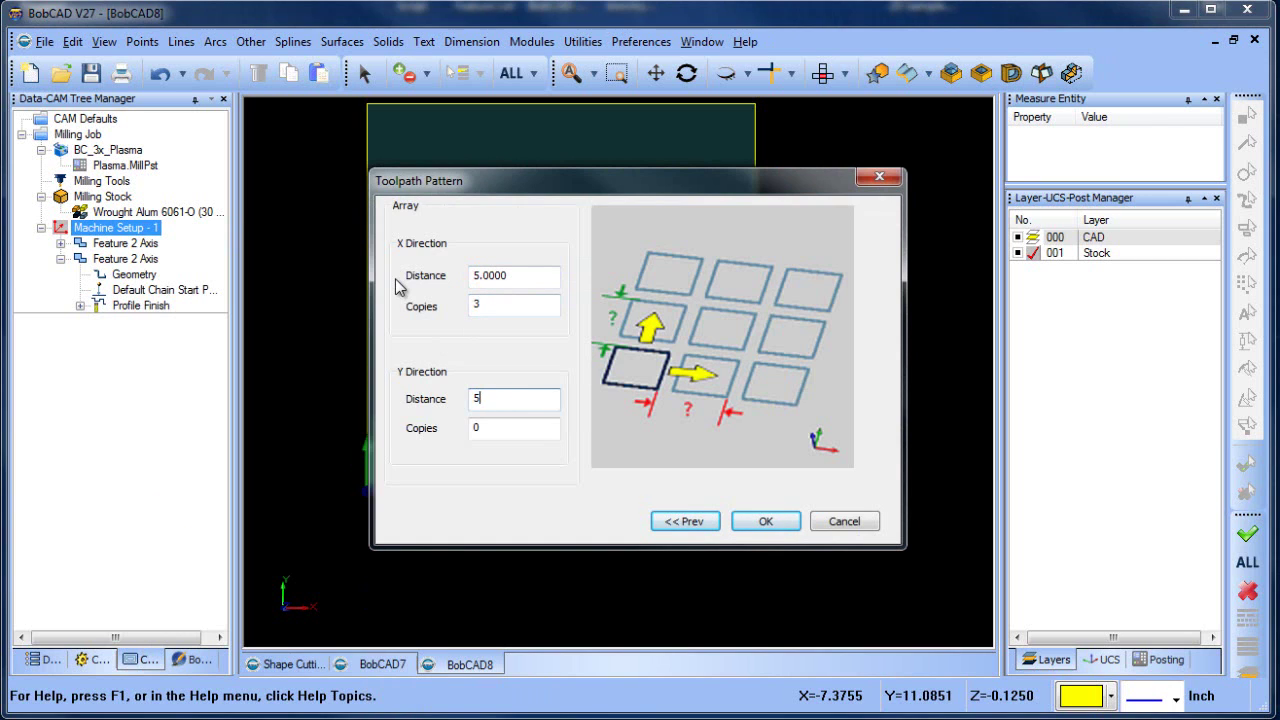
type("3")
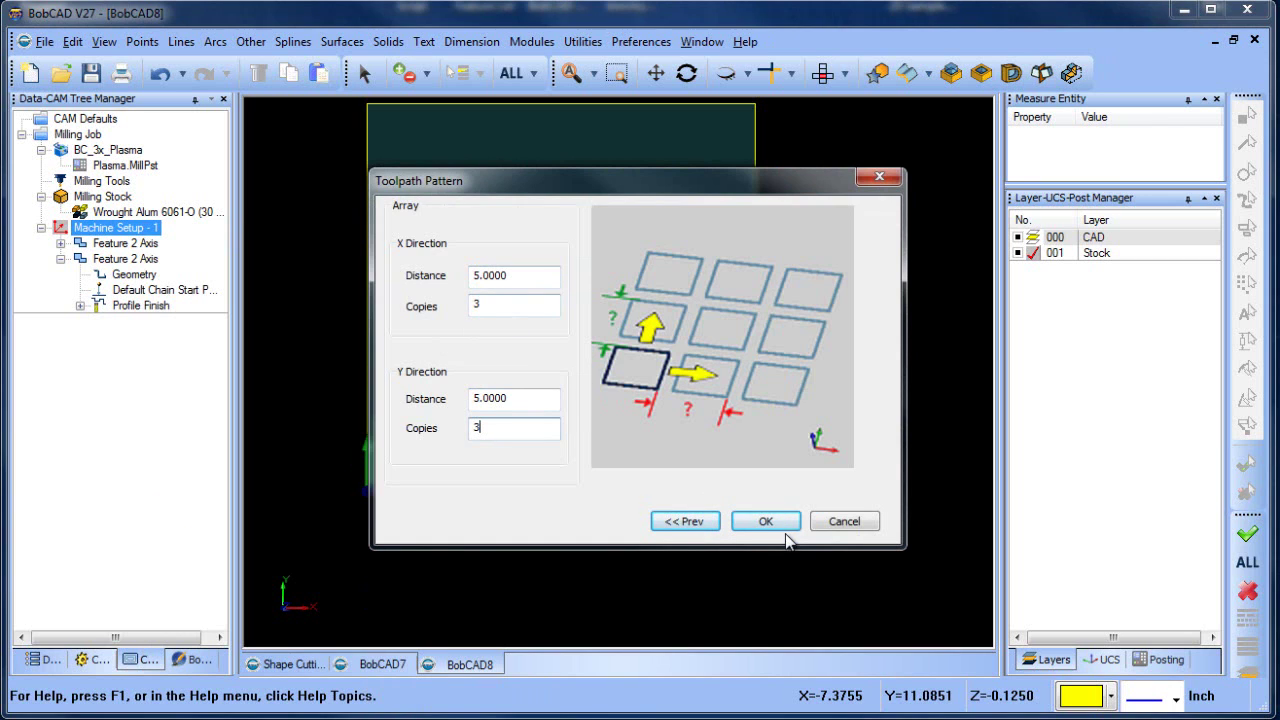
left_click(757, 522)
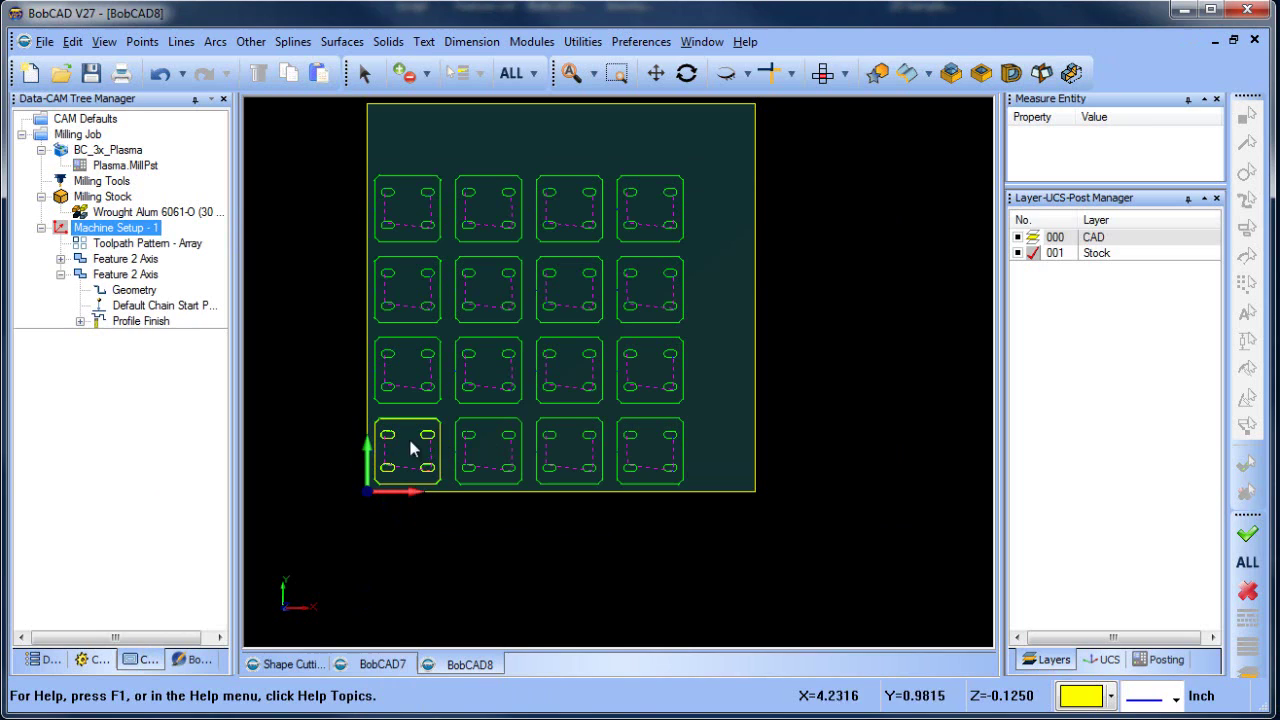